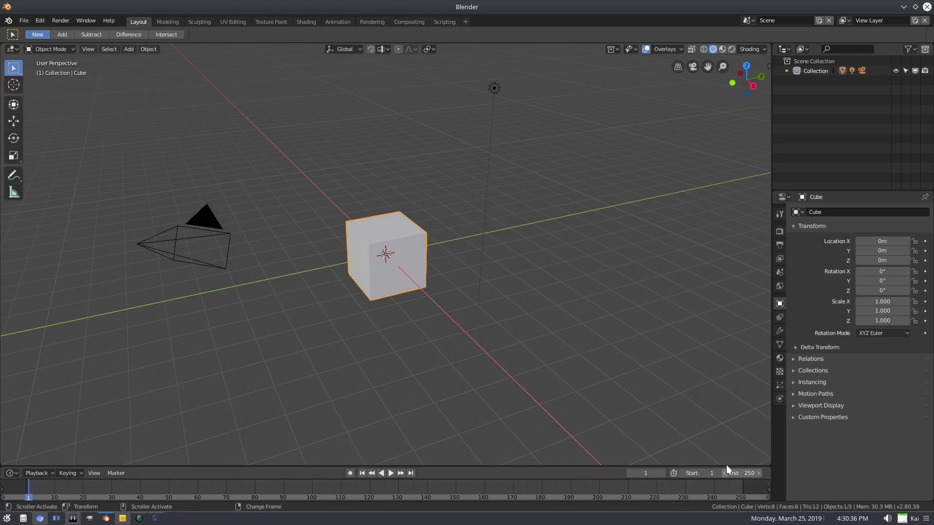
Delete the default cube and add a mesh plane at the origin, scaled up to about 5.67
key("Delete")
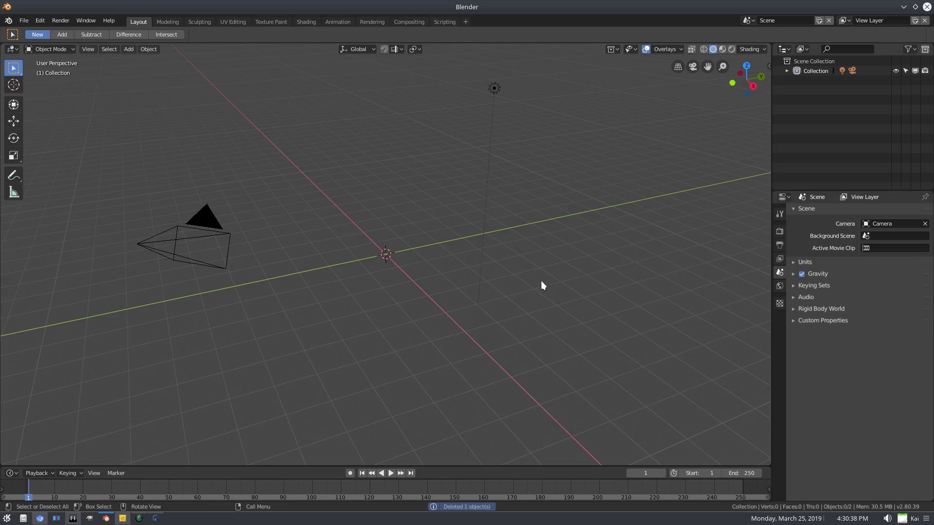
middle_click_drag(524, 247, 445, 265)
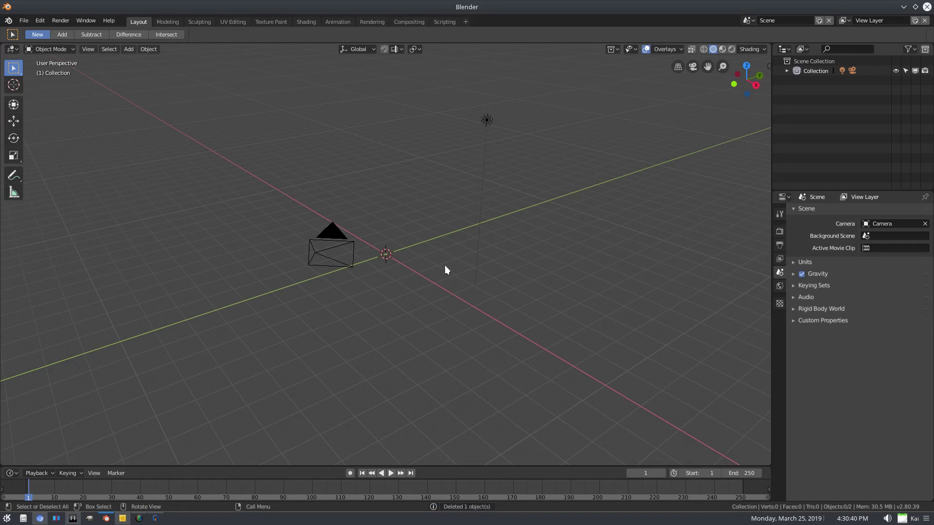
key("shift+a")
mouse_move(442, 249)
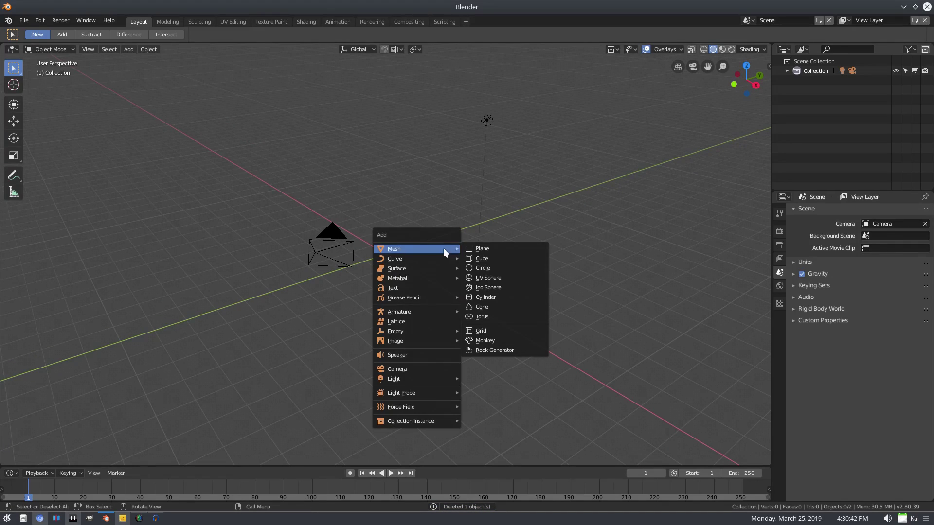
left_click(491, 248)
key("s")
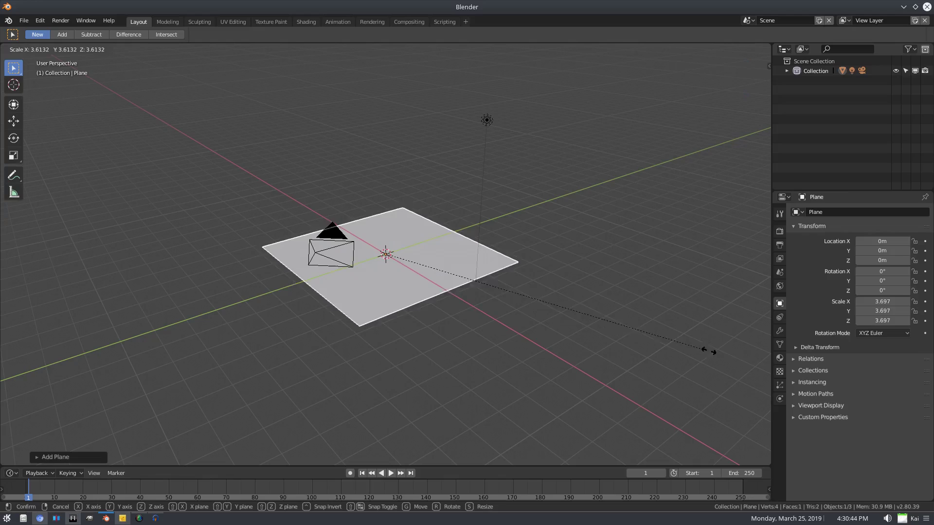
left_click(110, 397)
Clear the camera's location and rotation and rotate it 90° about the global X axis
middle_click_drag(111, 396, 564, 226)
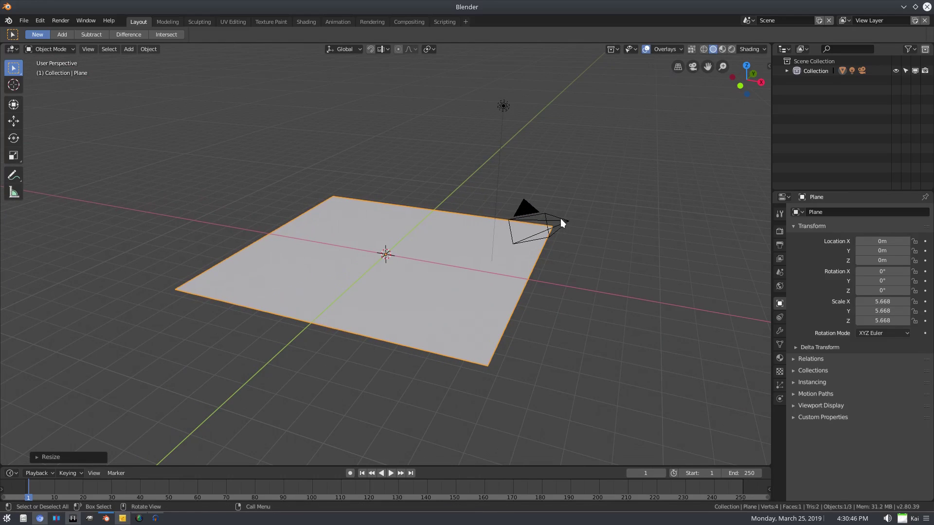
left_click(562, 221)
key("alt+g")
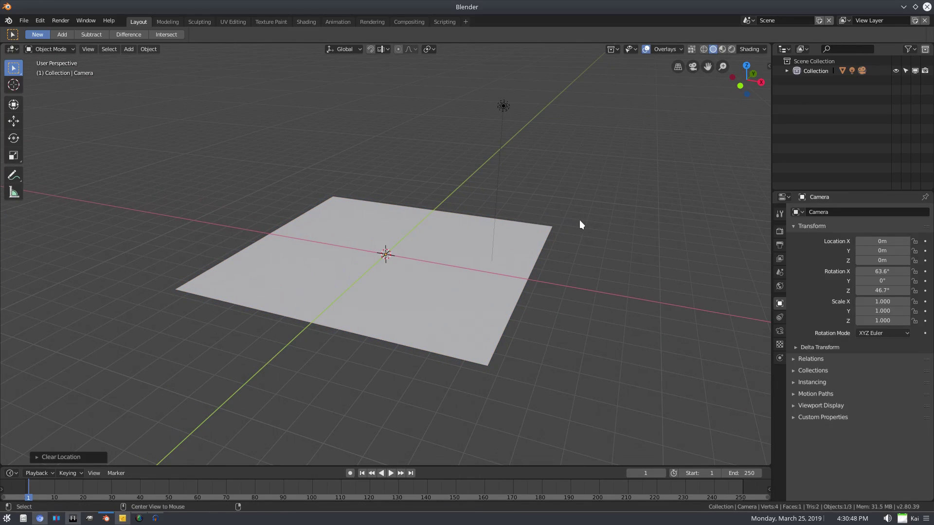
middle_click_drag(580, 220, 536, 240)
key("alt+r")
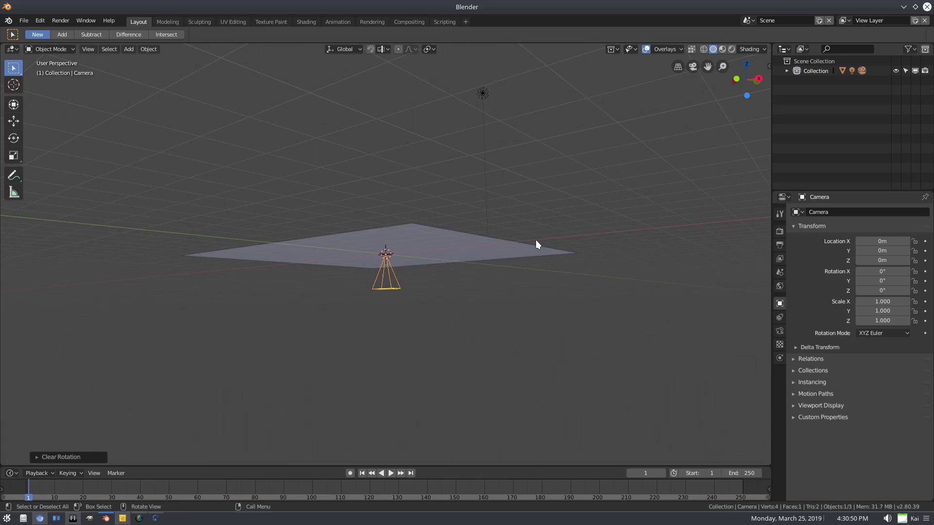
type("rx")
type("90")
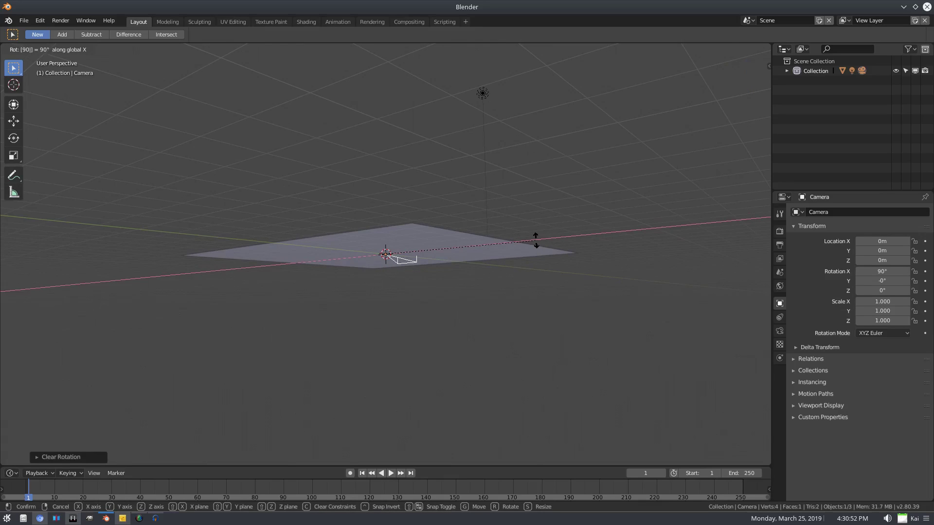
key("Return")
Move the camera back along the Y axis to about -8.48 m, outside the plane's edge
middle_click_drag(537, 241, 588, 265)
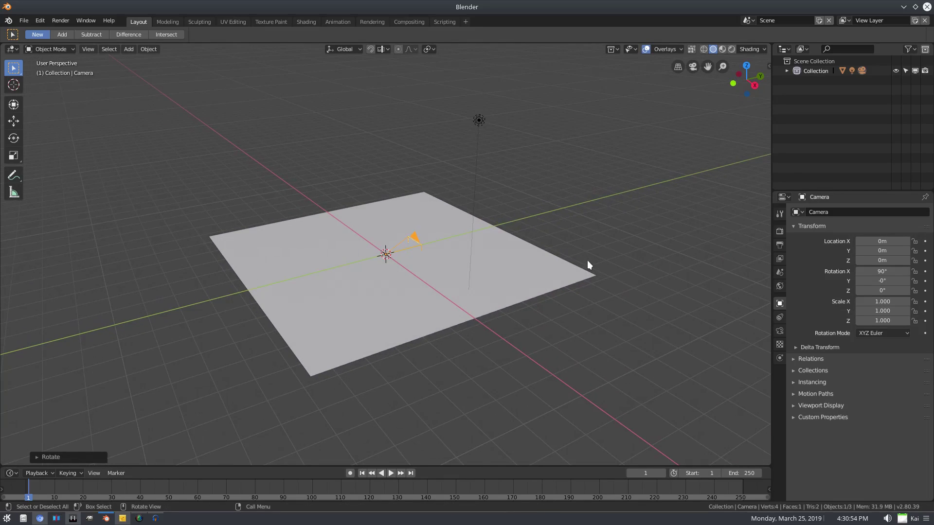
scroll(588, 261, "up", 1)
key("g")
key("y")
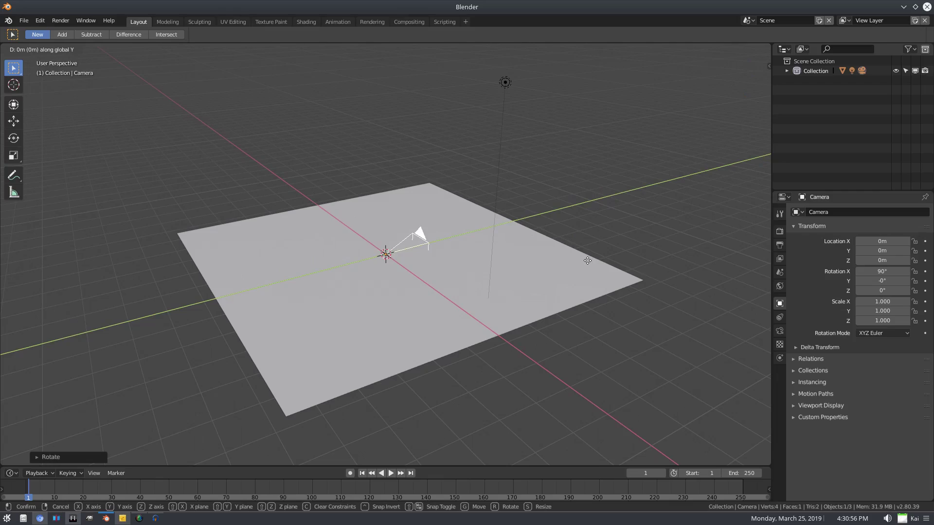
left_click(335, 318)
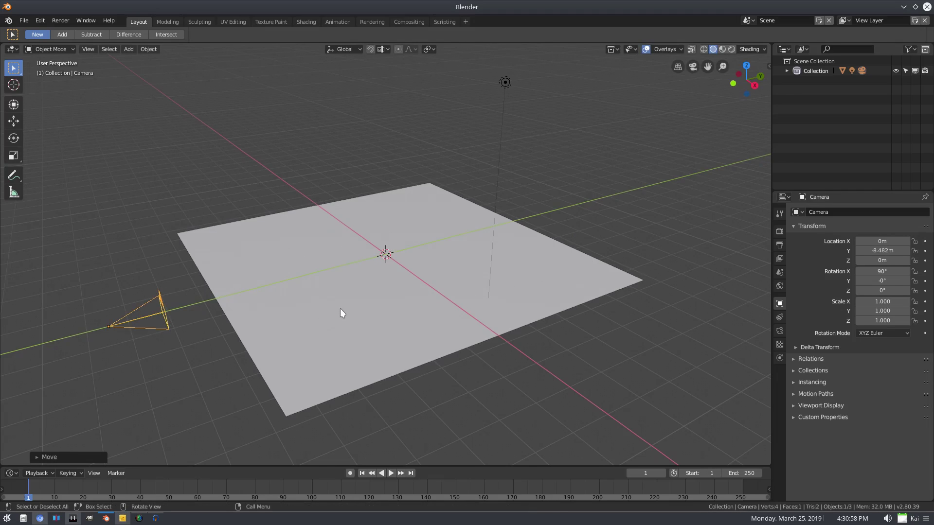
Look through the camera and raise it along the Z axis to about 0.63 m
key("KP_0")
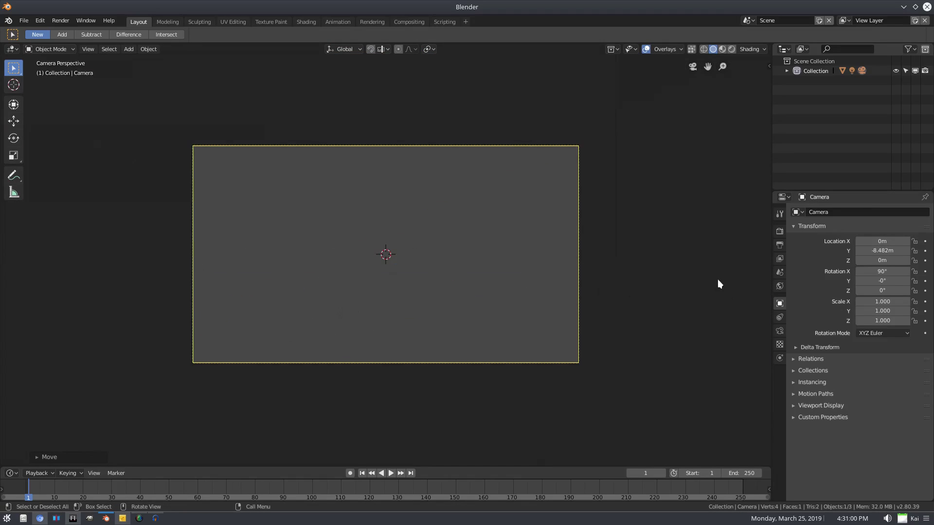
key("g")
key("z")
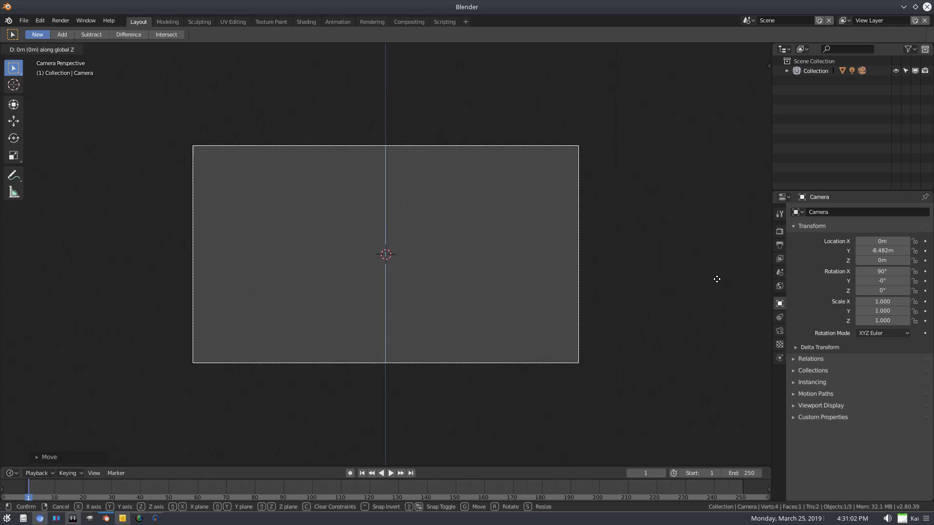
left_click(715, 225)
Lower the plane along the Z axis to about -2.46 m, below the camera frame
left_click(622, 319)
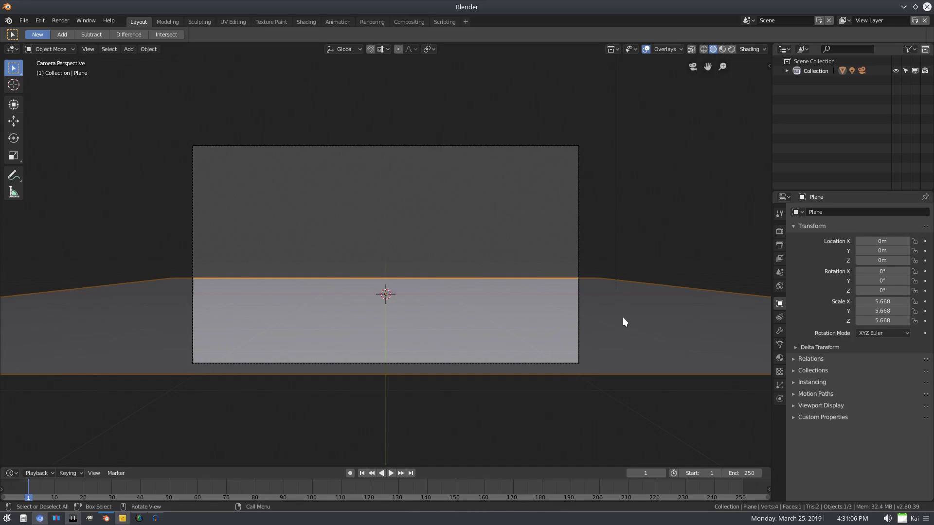
key("g")
key("z")
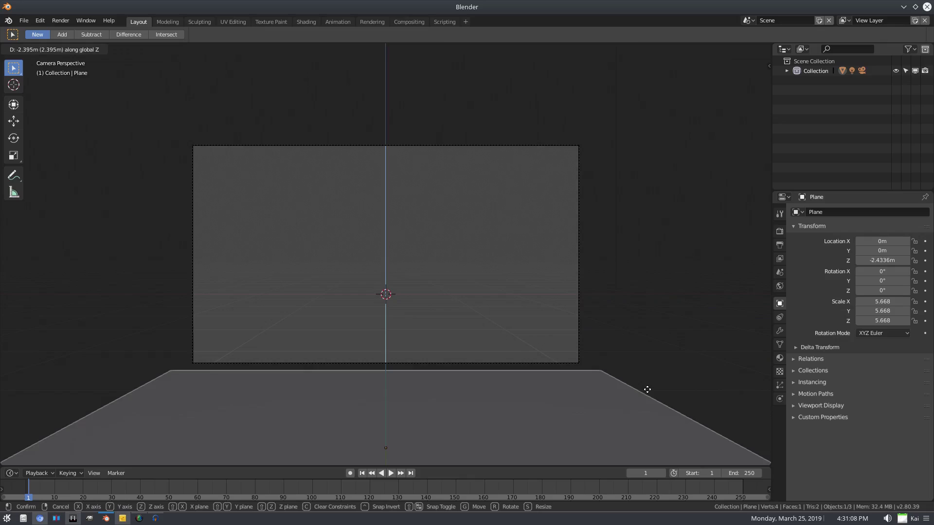
left_click(644, 392)
Scale the plane down to about 4.78 so its far corners line up with the camera frame's sides
key("s")
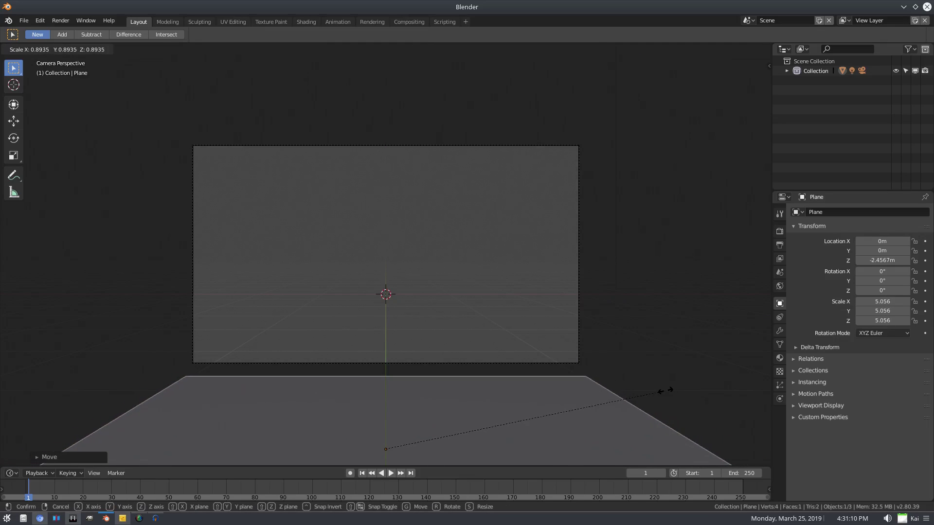
left_click(645, 394)
scroll(438, 372, "up", 3)
middle_click_drag(313, 359, 434, 252, "shift")
scroll(197, 374, "up", 4)
middle_click_drag(197, 374, 417, 332, "shift")
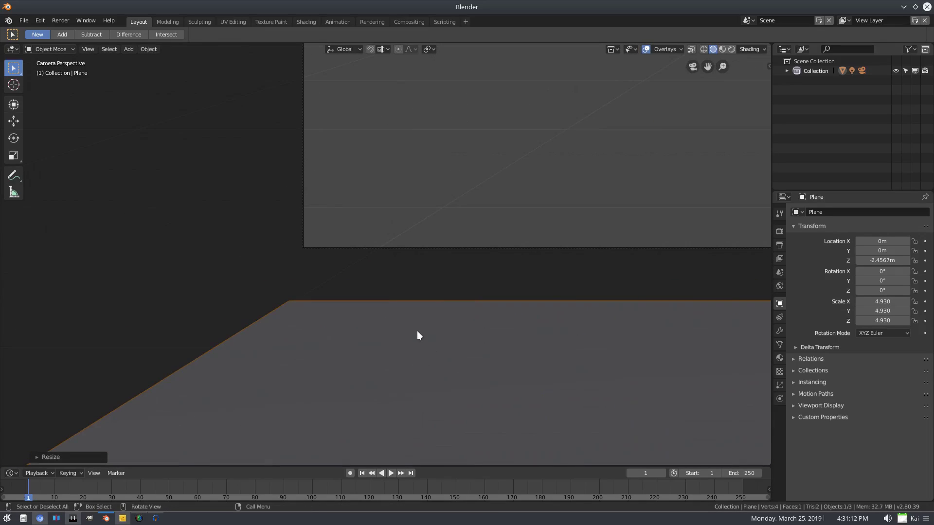
key("s")
left_click(324, 315)
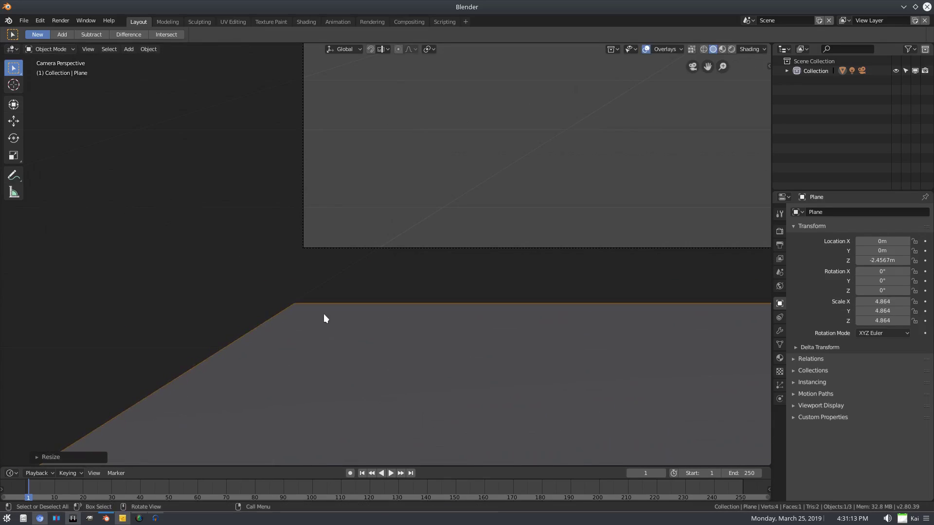
key("s")
left_click(386, 311)
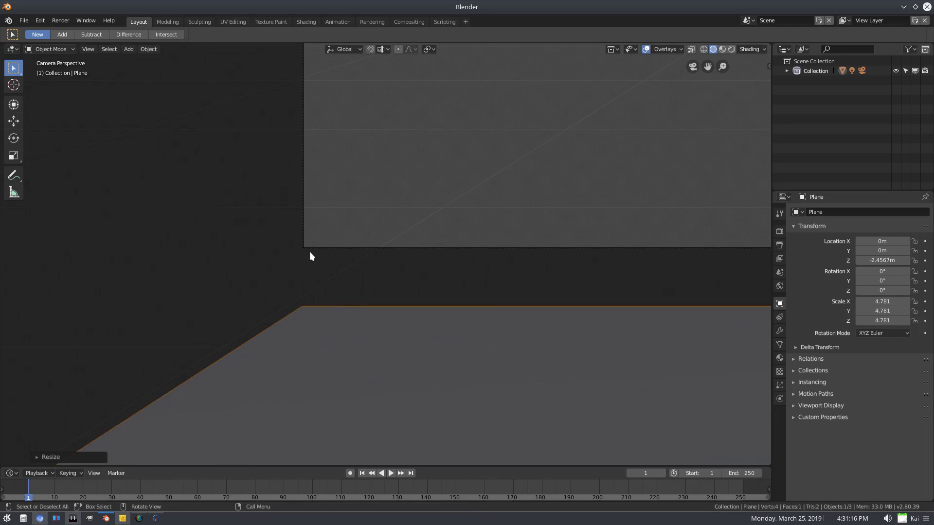
Tilt the plane about the global Y axis to about -6.94°
scroll(574, 323, "down", 4)
scroll(596, 342, "up", 4)
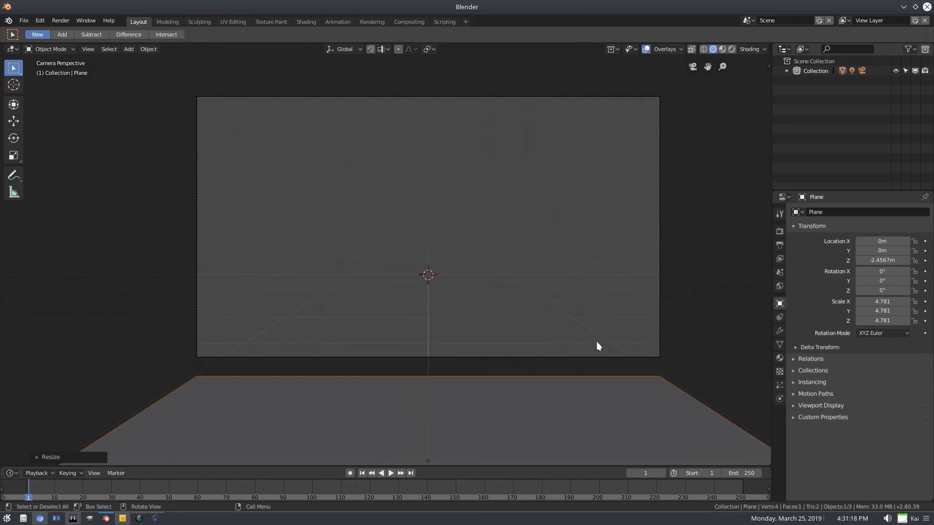
scroll(605, 341, "down", 2)
middle_click_drag(647, 340, 638, 347, "shift")
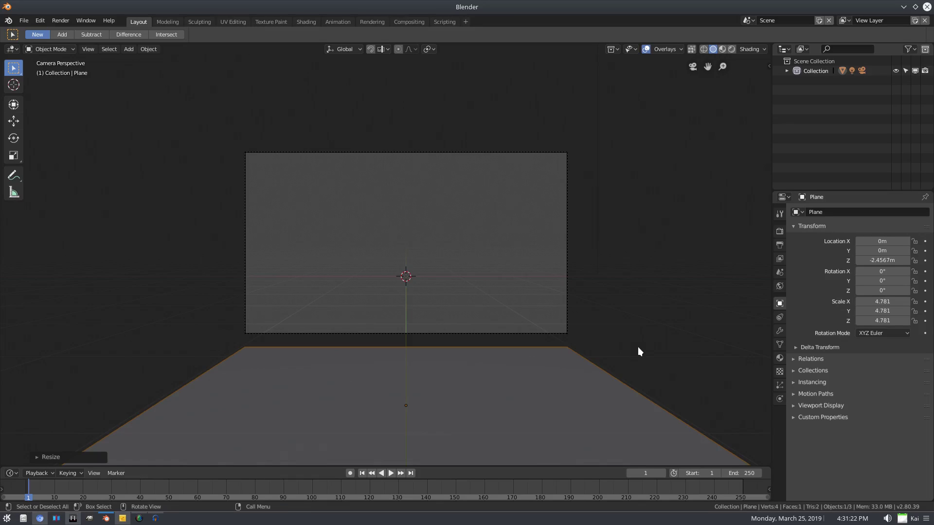
key("r")
key("y")
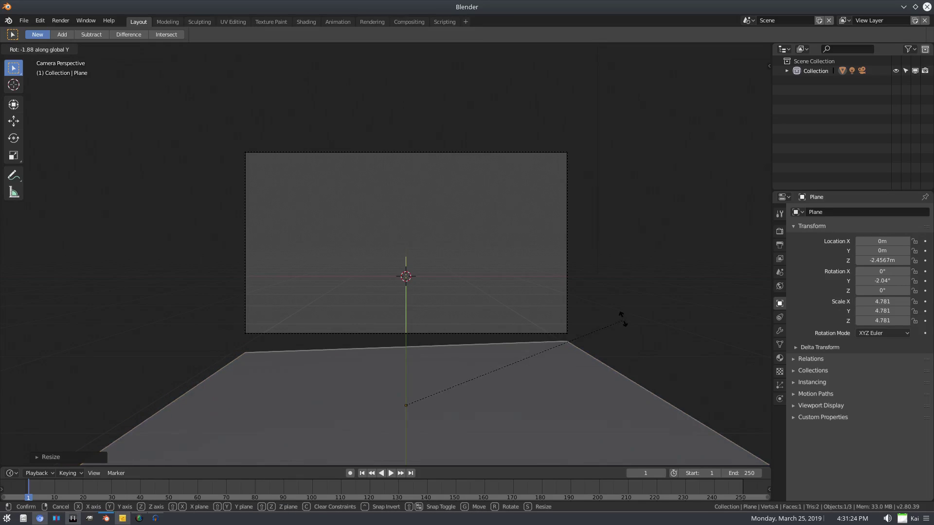
left_click(611, 306)
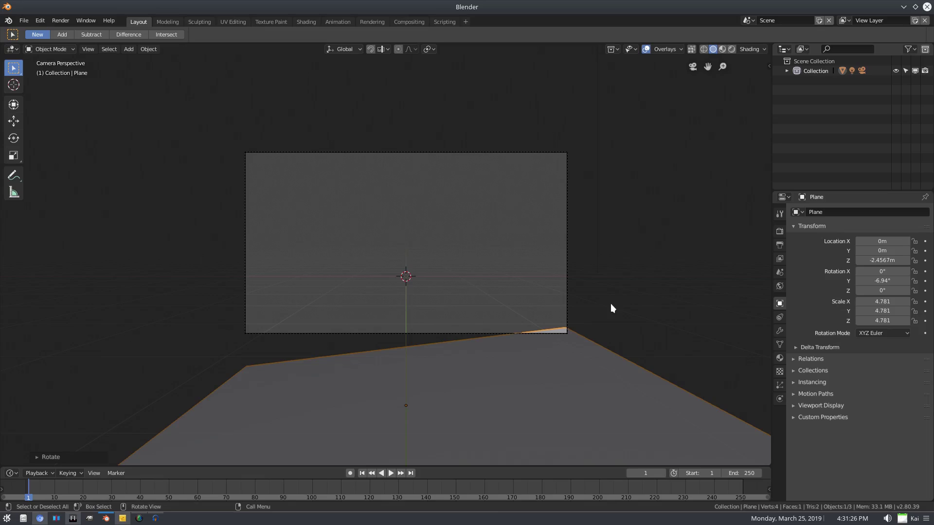
Move the tilted plane sideways to about X 1.88 m and Z -2.59 m, just below the camera frame
key("g")
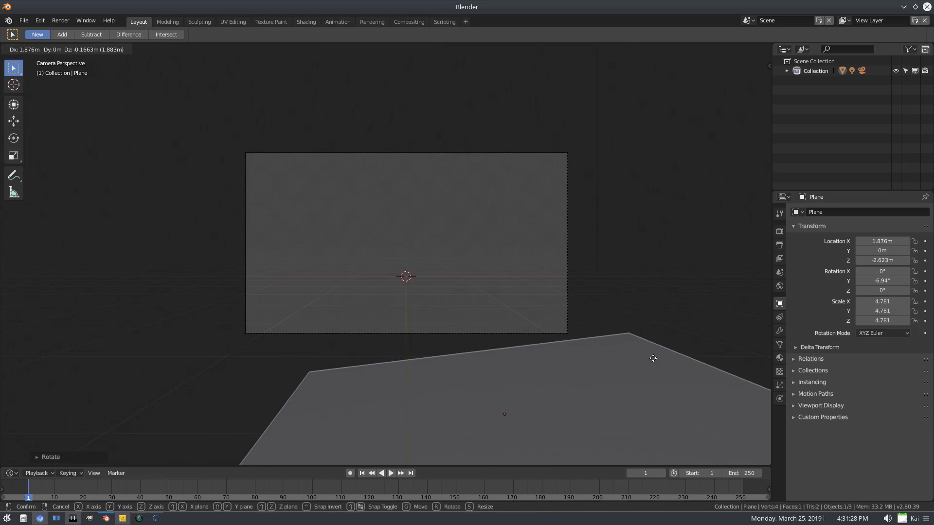
left_click(652, 359)
scroll(587, 352, "up", 2)
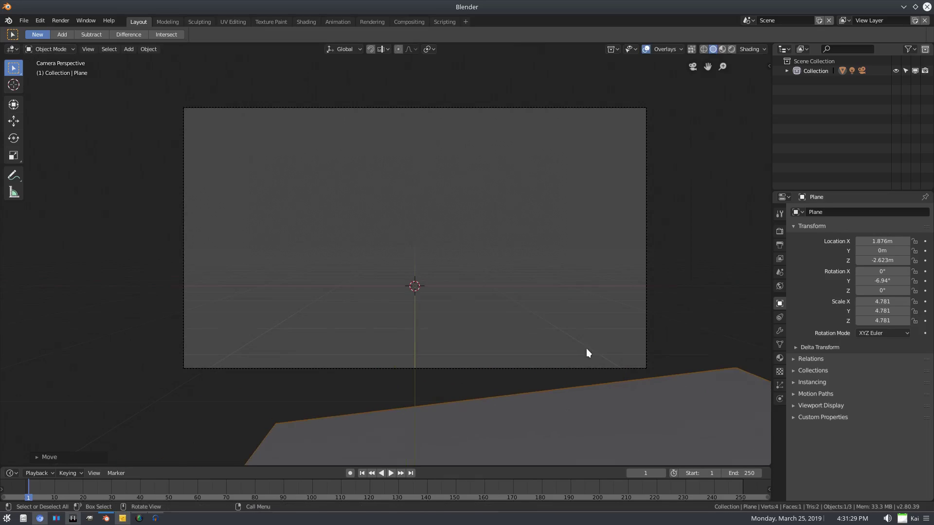
key("g")
left_click(684, 375)
scroll(656, 355, "down", 3)
scroll(580, 337, "up", 2)
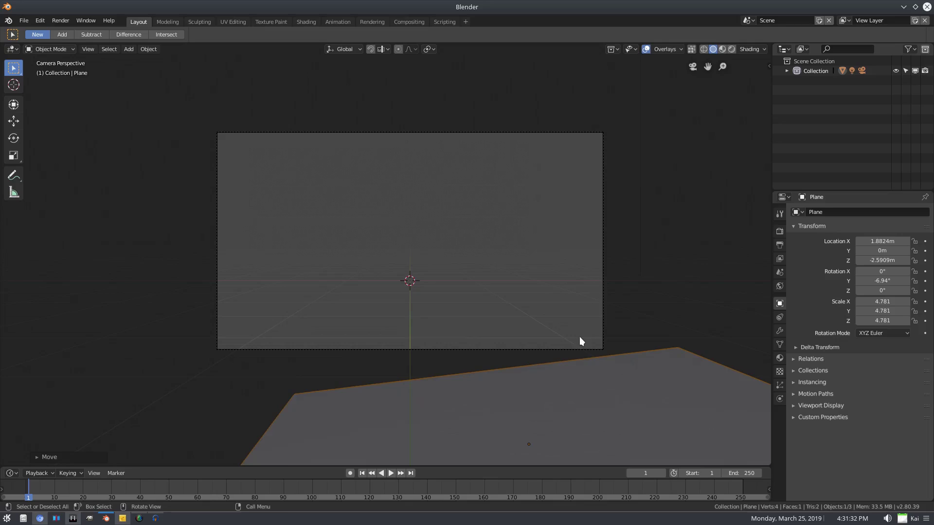
Leave the camera view and add a mesh circle at the origin
mouse_move(580, 337)
middle_mouse_down("shift")
mouse_move(575, 356)
mouse_move(584, 343)
middle_mouse_up("shift")
mouse_move(512, 326)
middle_mouse_down()
mouse_move(524, 343)
mouse_move(512, 325)
middle_mouse_up()
scroll(510, 335, "down", 3)
key("shift+a")
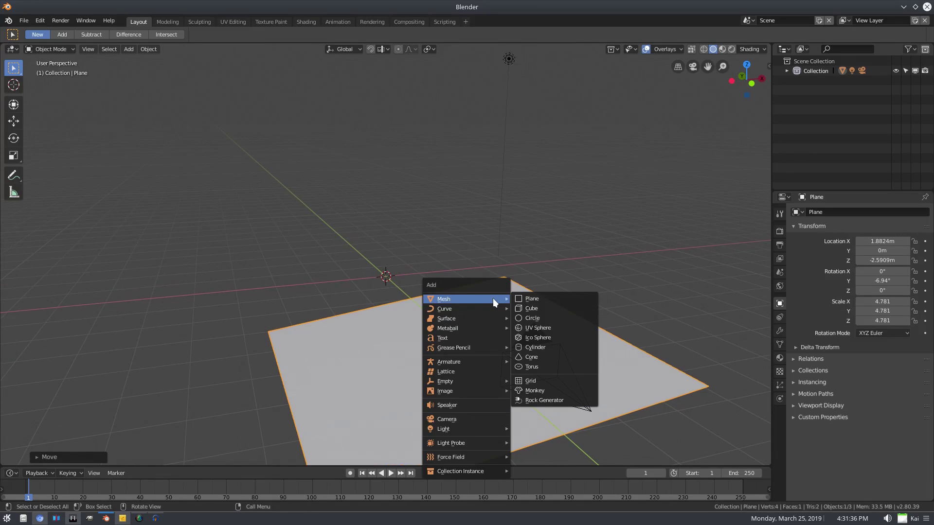
left_click(540, 319)
scroll(492, 328, "up", 4)
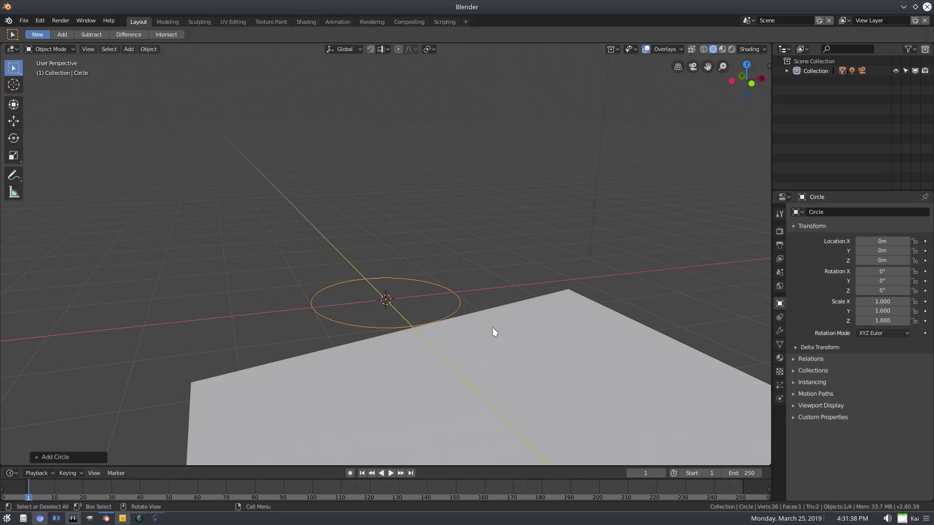
Set the new circle to 12 vertices with the Ngon fill type
middle_click_drag(493, 328, 359, 291)
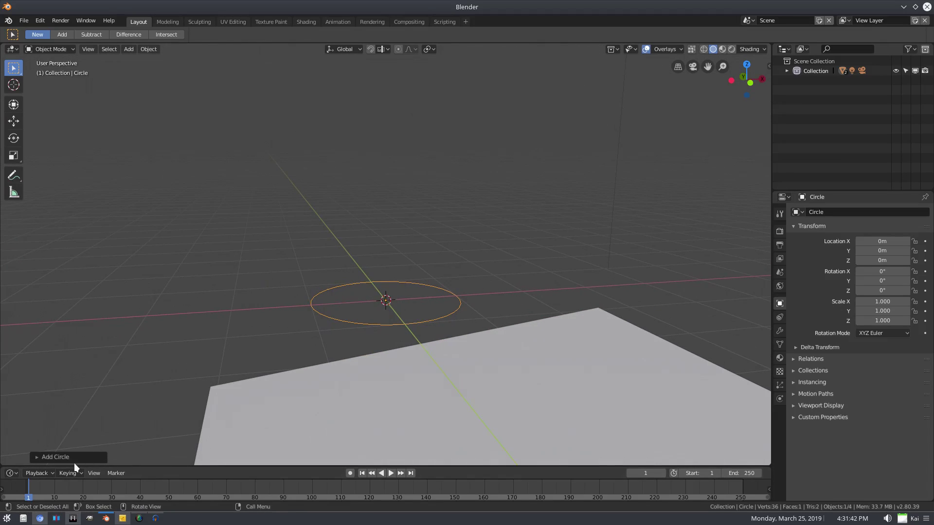
left_click(58, 459)
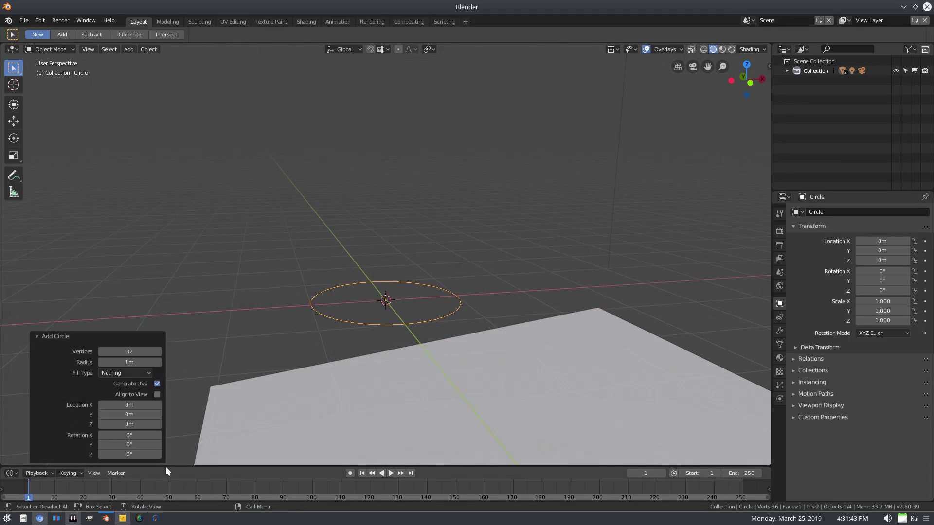
left_click(131, 352)
type("12")
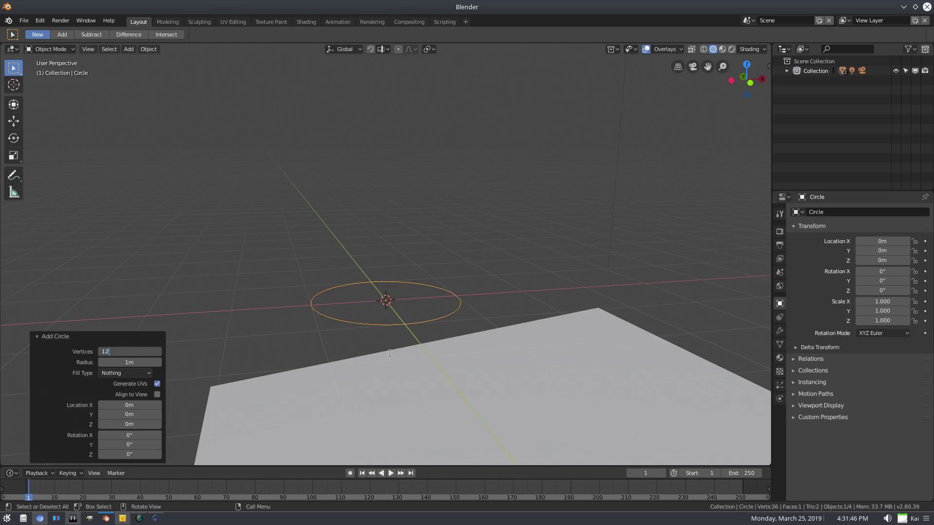
key("Return")
left_click(106, 371)
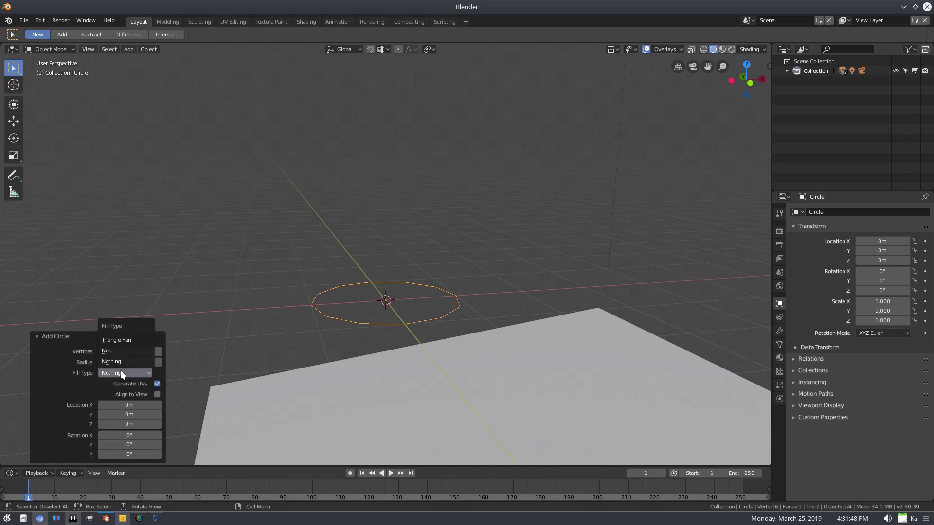
left_click(128, 351)
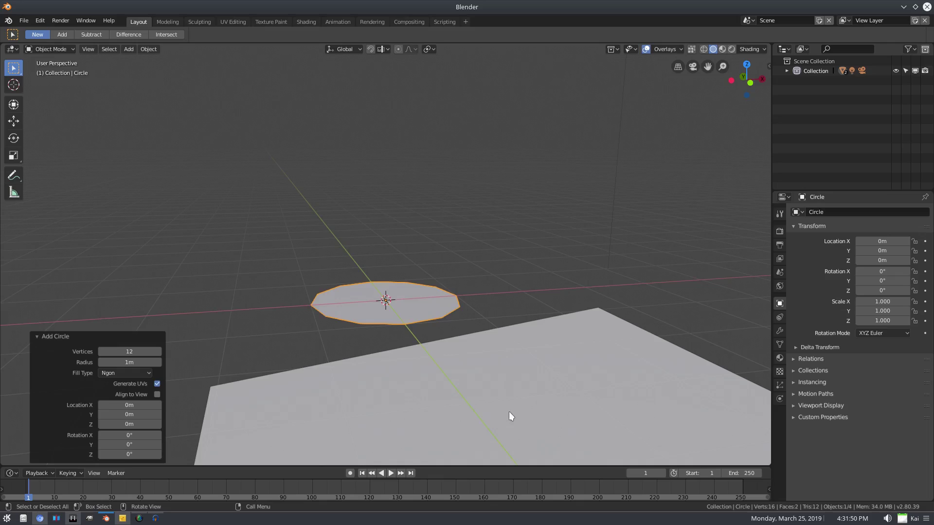
Rotate the filled circle 90° about the global X axis so it stands upright
middle_click_drag(567, 337, 454, 336)
type("r")
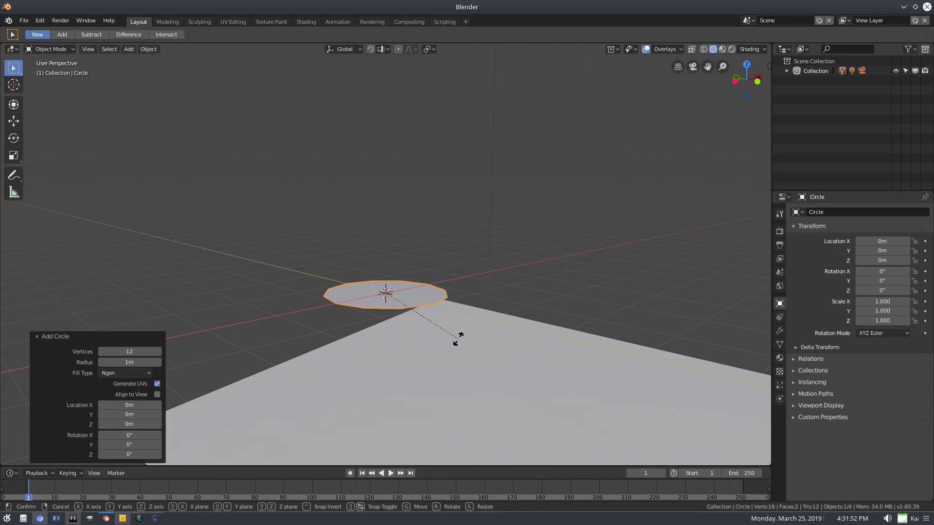
type("x90")
key("Return")
scroll(443, 368, "down", 5)
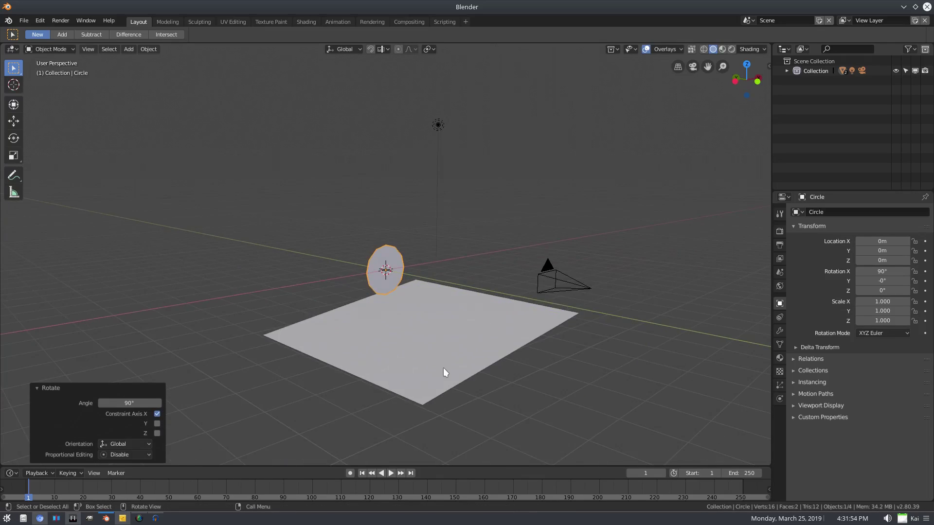
Move the upright circle along the global Y axis to about -9.85 m, behind the camera
middle_click_drag(433, 347, 478, 350)
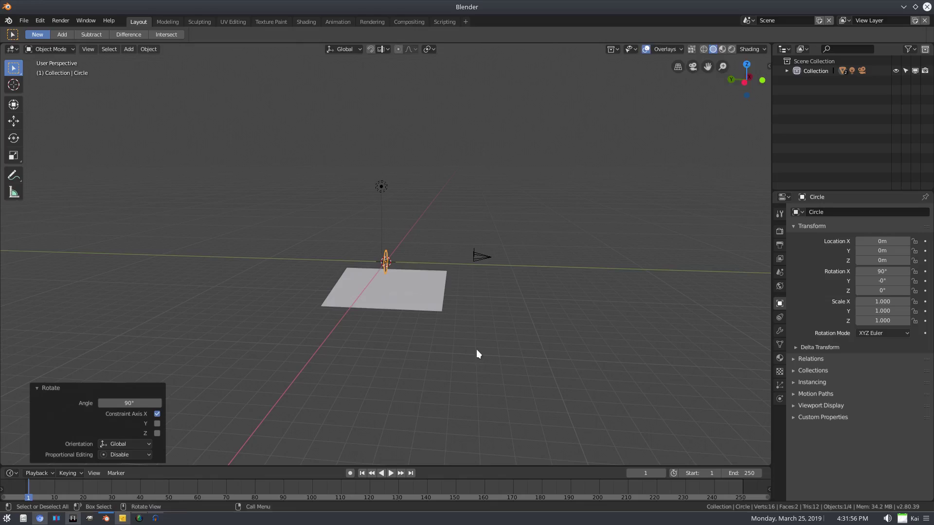
key("g")
key("y")
left_click(599, 349)
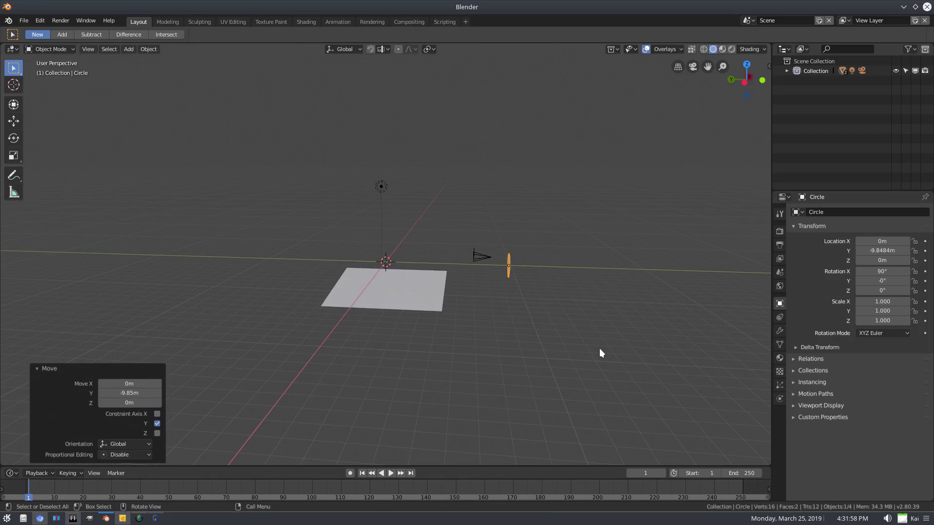
middle_click_drag(600, 348, 538, 344)
middle_click_drag(652, 302, 451, 340)
scroll(352, 377, "down", 6)
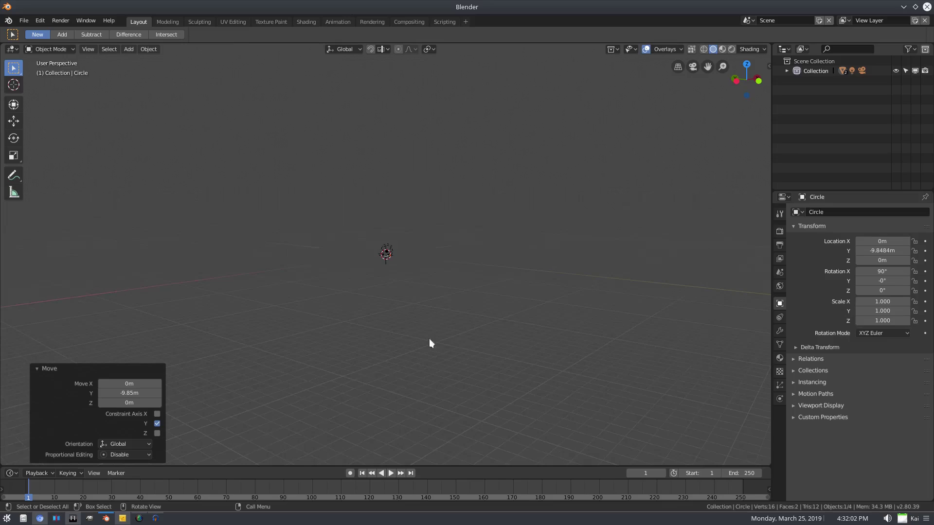
scroll(521, 315, "up", 6)
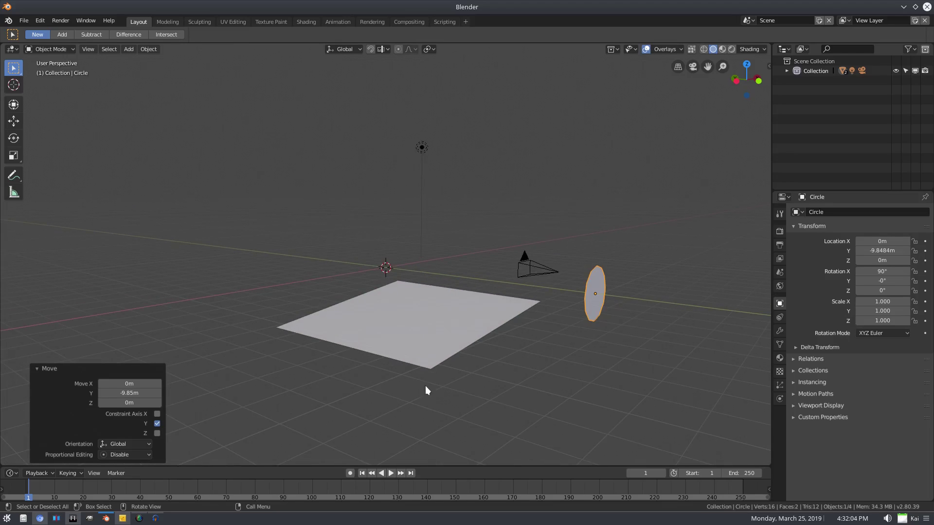
Select the tilted plane and add a new Emitter particle system to it
middle_click_drag(634, 343, 537, 302)
left_click(477, 312)
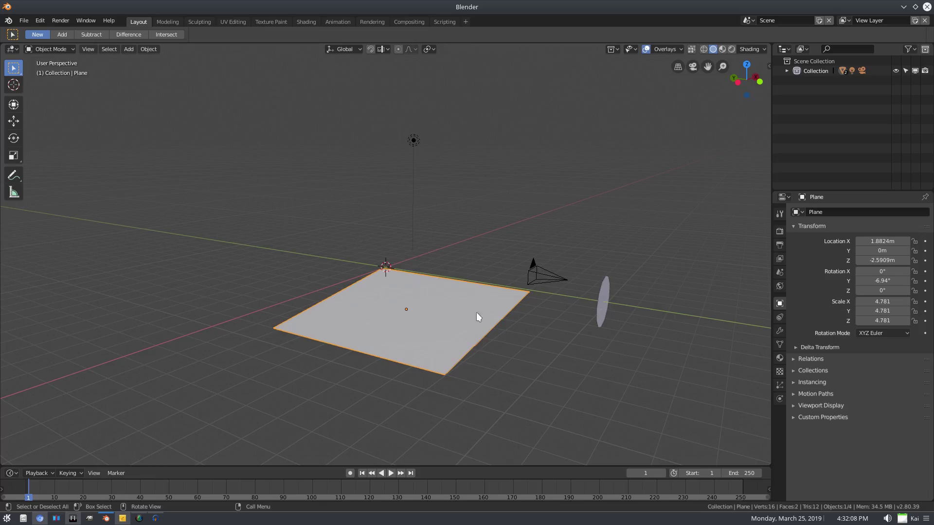
middle_click_drag(477, 312, 450, 336)
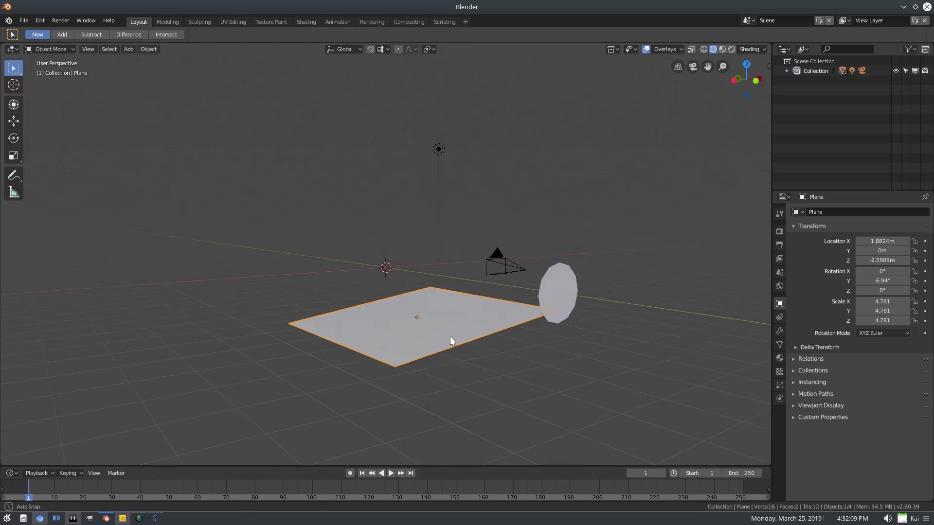
left_click(780, 386)
left_click(849, 253)
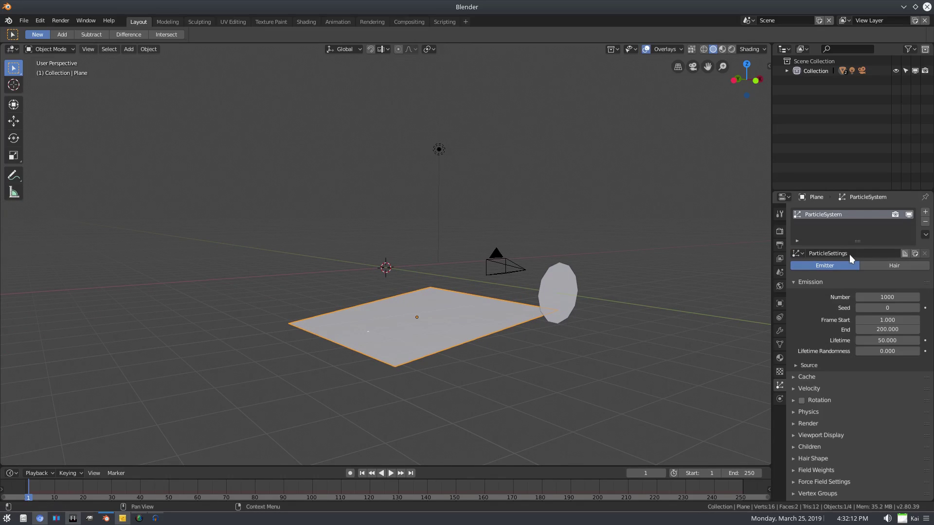
middle_click_drag(588, 389, 582, 318)
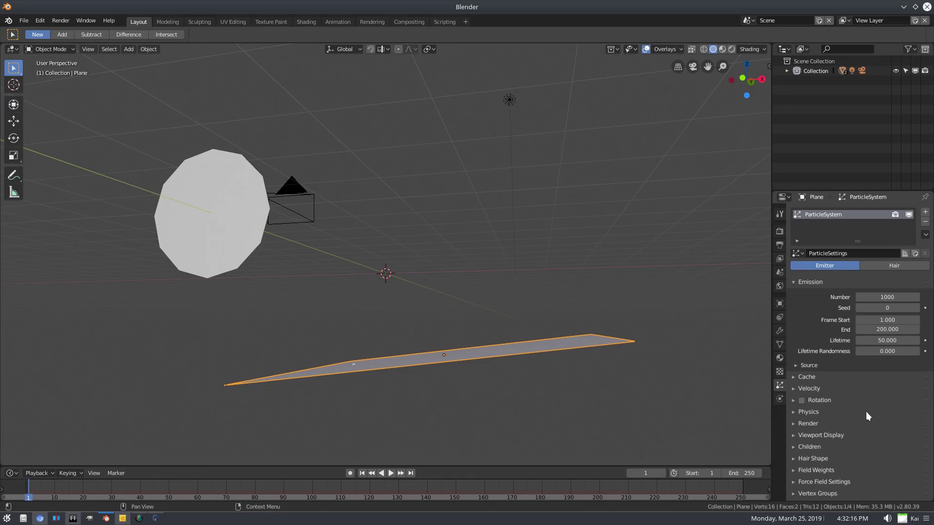
Set the Gravity field weight of the plane's particle system to 0
scroll(822, 419, "down", 2)
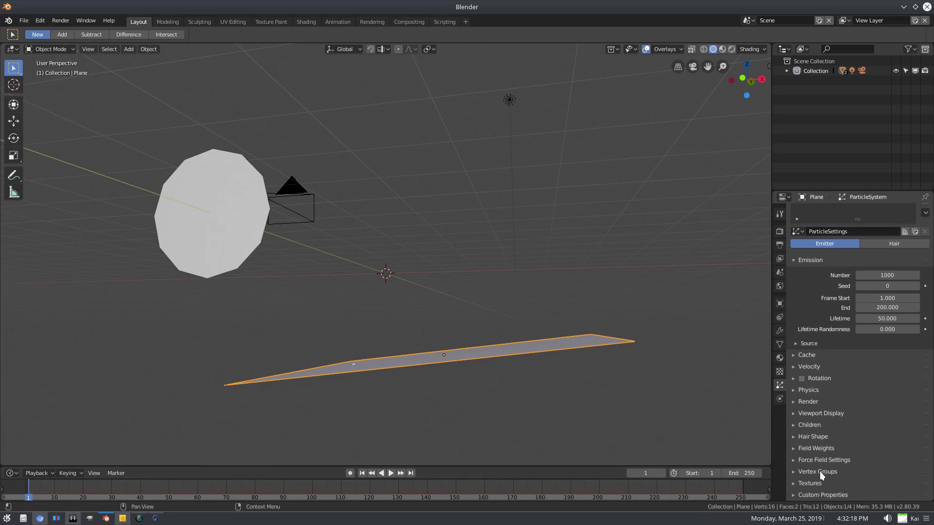
left_click(822, 450)
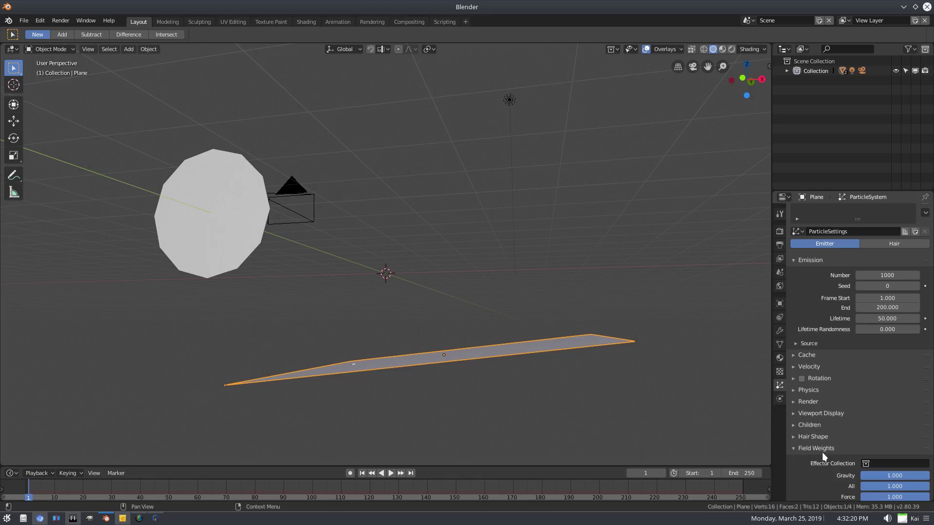
scroll(827, 450, "down", 3)
left_click_drag(900, 398, 858, 398)
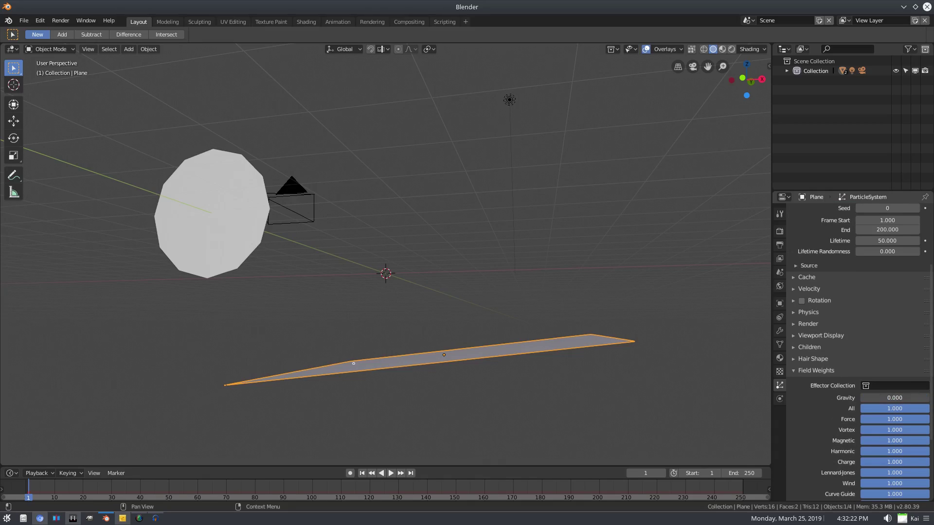
left_click(831, 374)
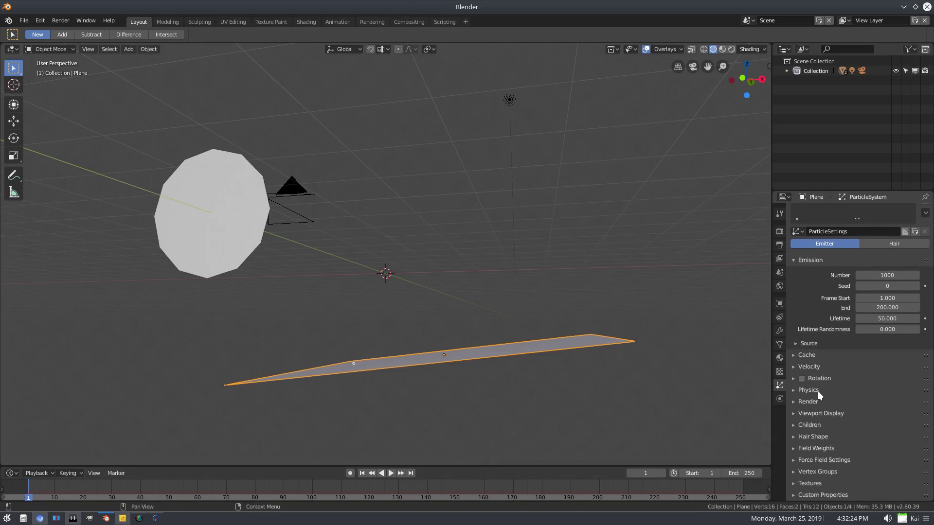
Set the Normal velocity of the plane's particles to 5
left_click(819, 392)
scroll(817, 391, "down", 3)
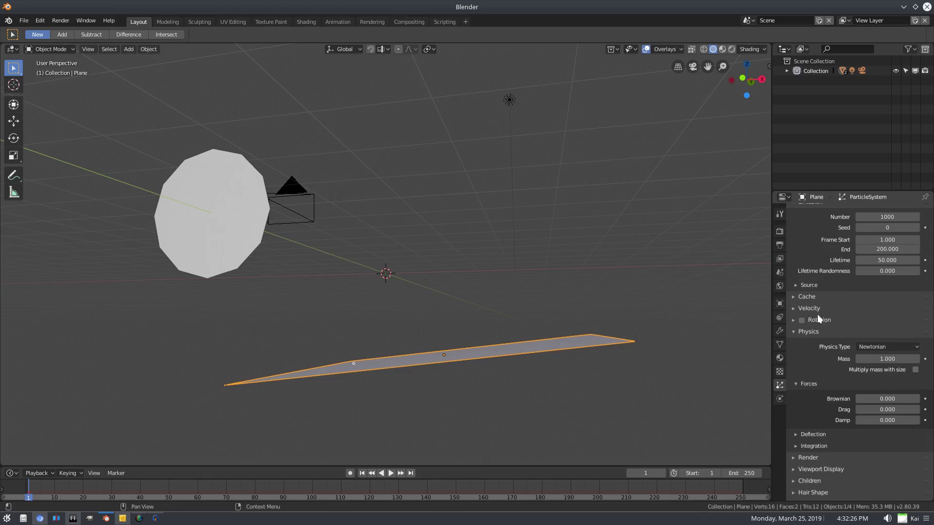
left_click(813, 331)
left_click(812, 365)
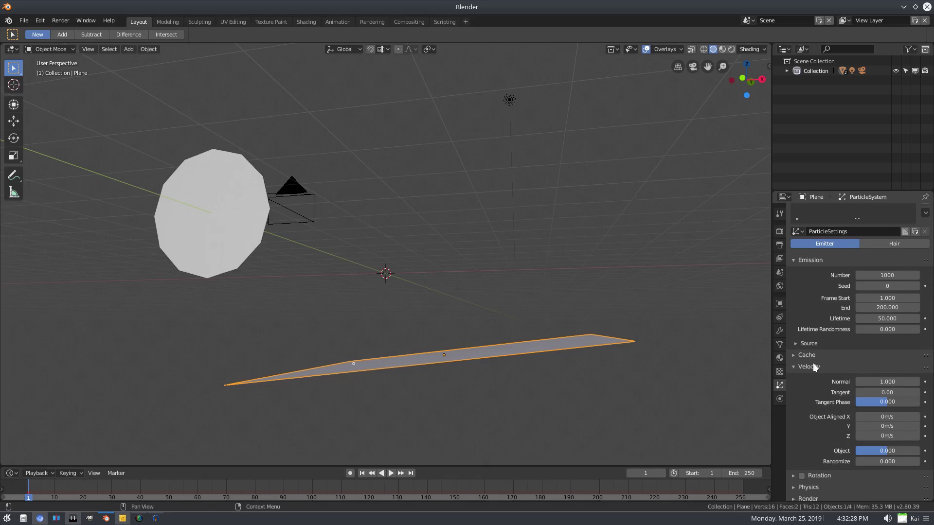
left_click(889, 381)
type("5")
key("Return")
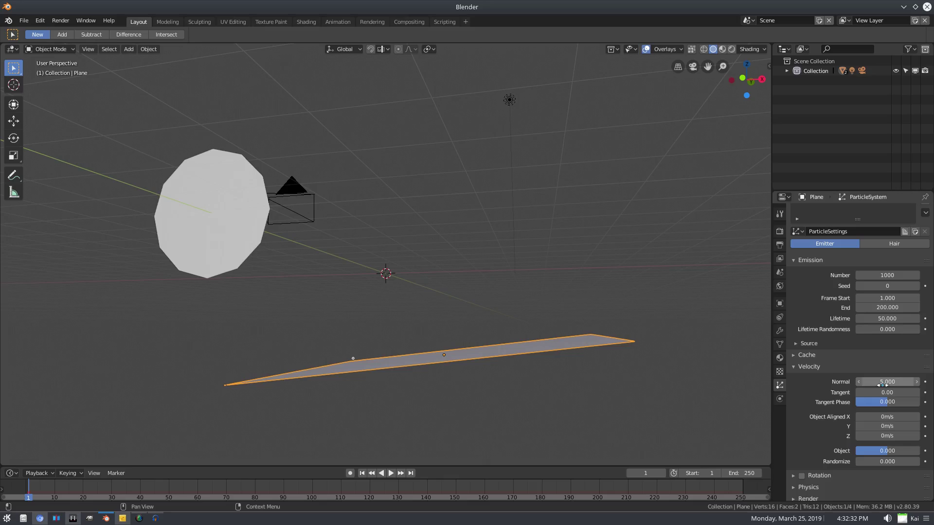
Play the animation to preview the particles rising from the plane
middle_click_drag(400, 395, 351, 494)
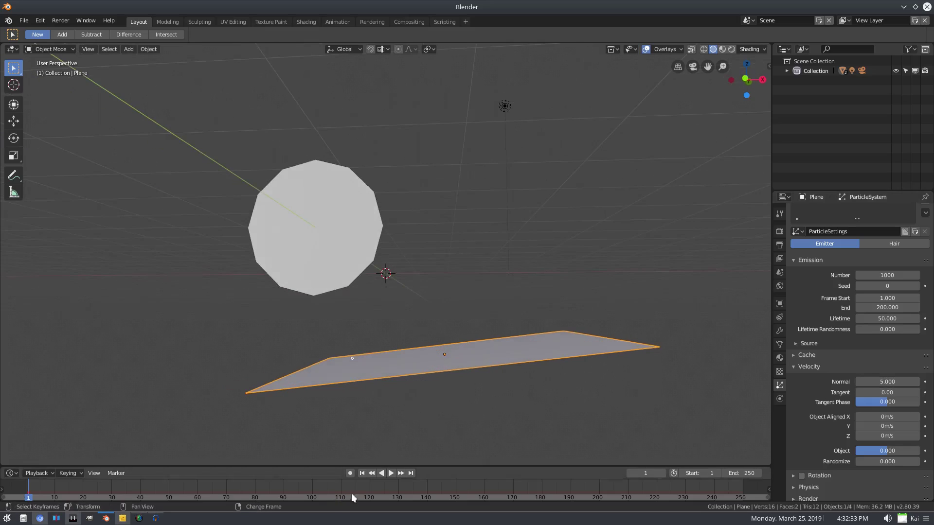
left_click(390, 473)
middle_click_drag(398, 443, 424, 375)
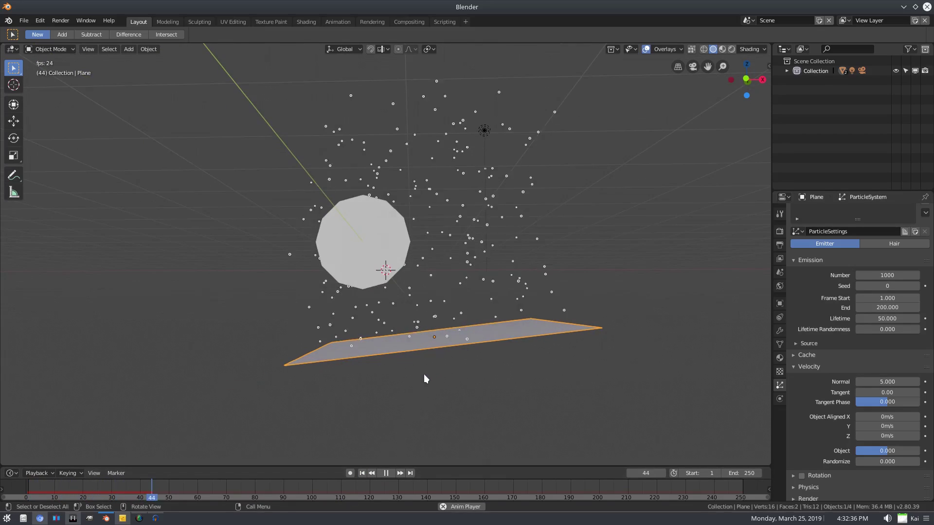
Look through the camera and move the plane about -1.15 m in X and -0.09 m in Z
key("KP_0")
scroll(432, 369, "up", 1)
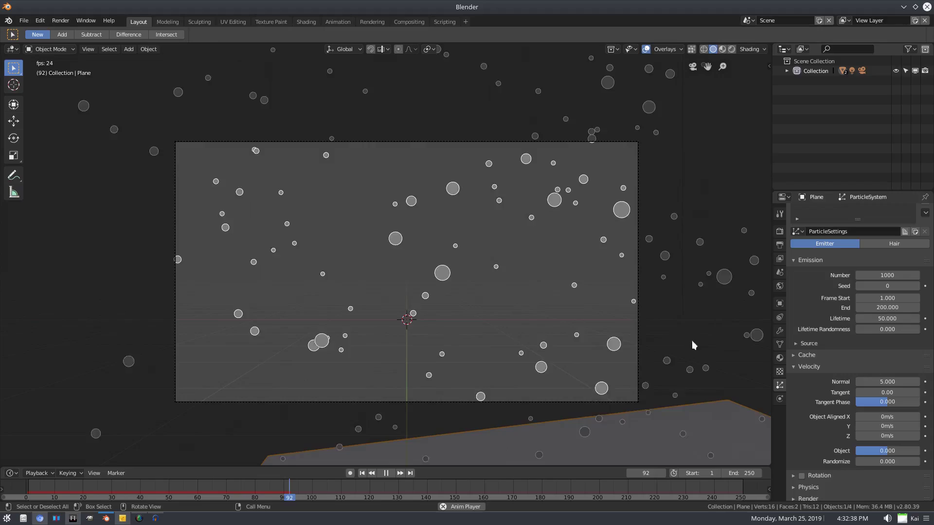
key("g")
left_click(592, 364)
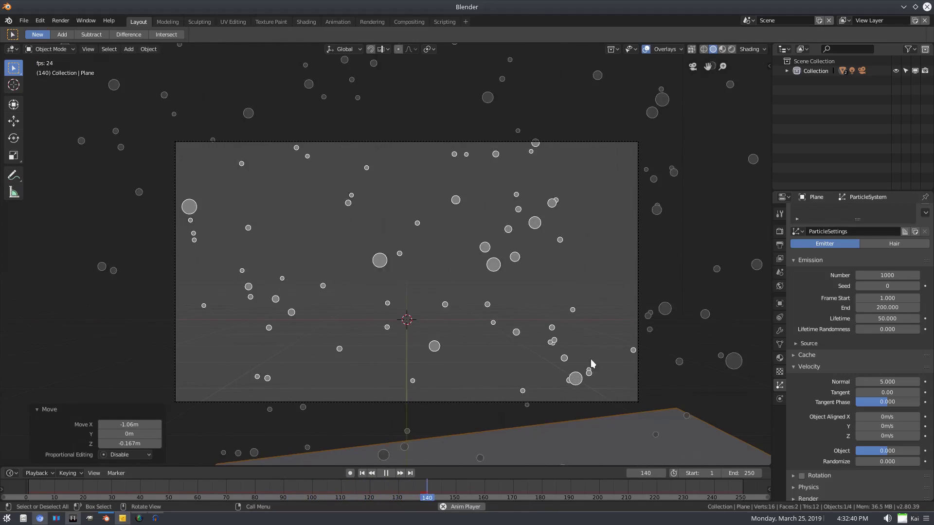
key("g")
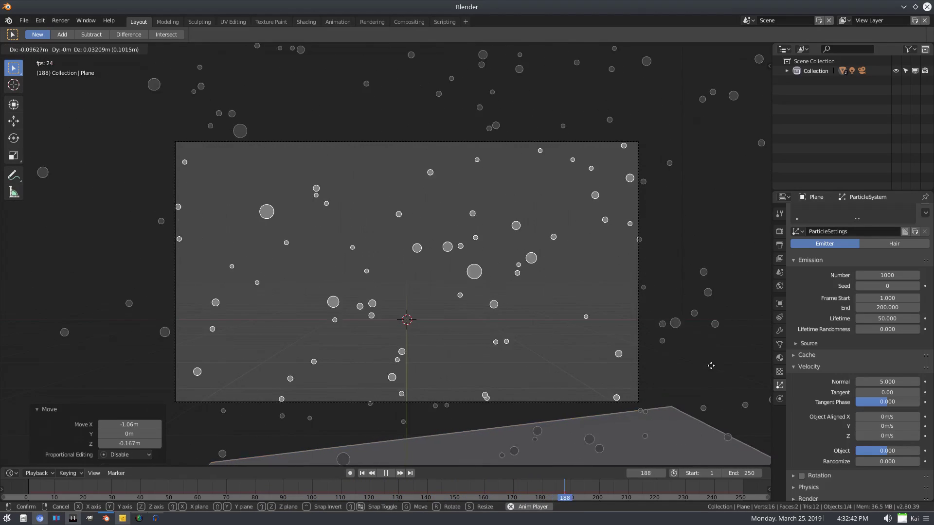
left_click(453, 459)
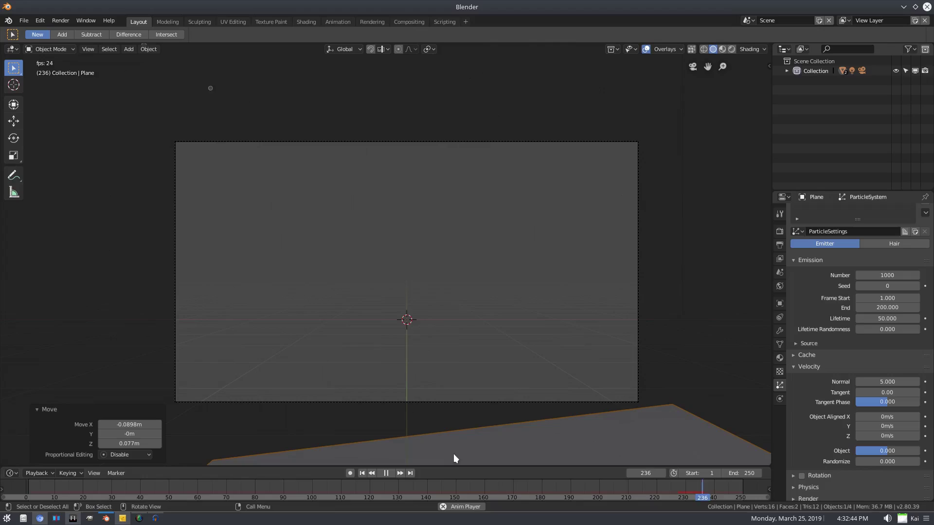
Set the particles' Normal velocity to 10 and restart playback from the first frame
scroll(541, 298, "down", 2)
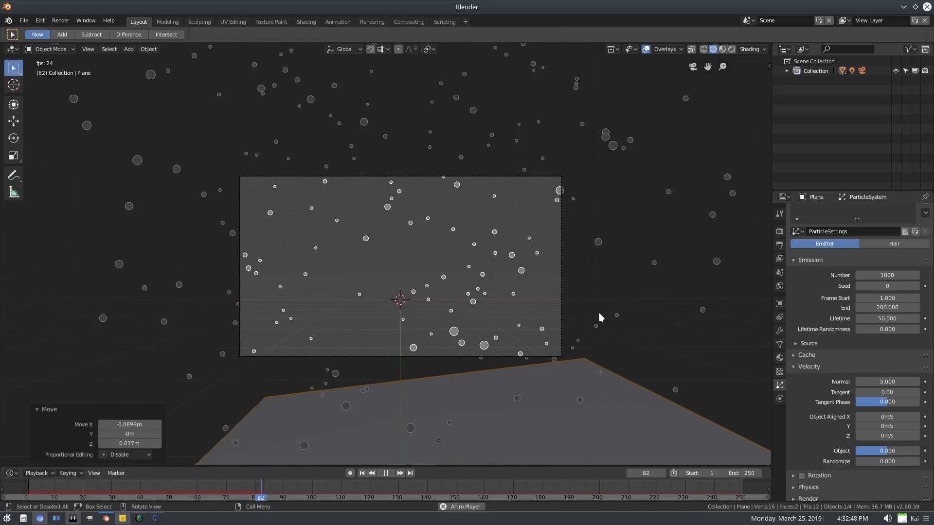
scroll(553, 322, "down", 2)
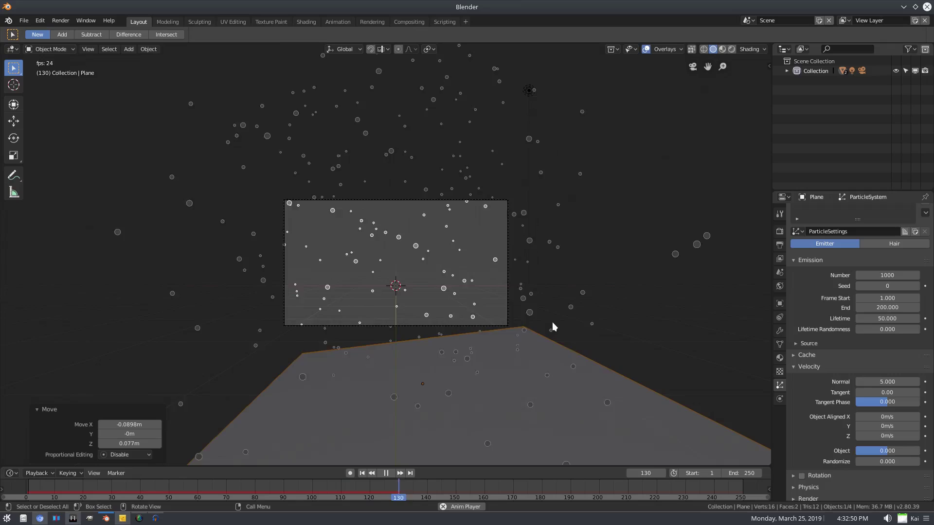
scroll(552, 322, "up", 2)
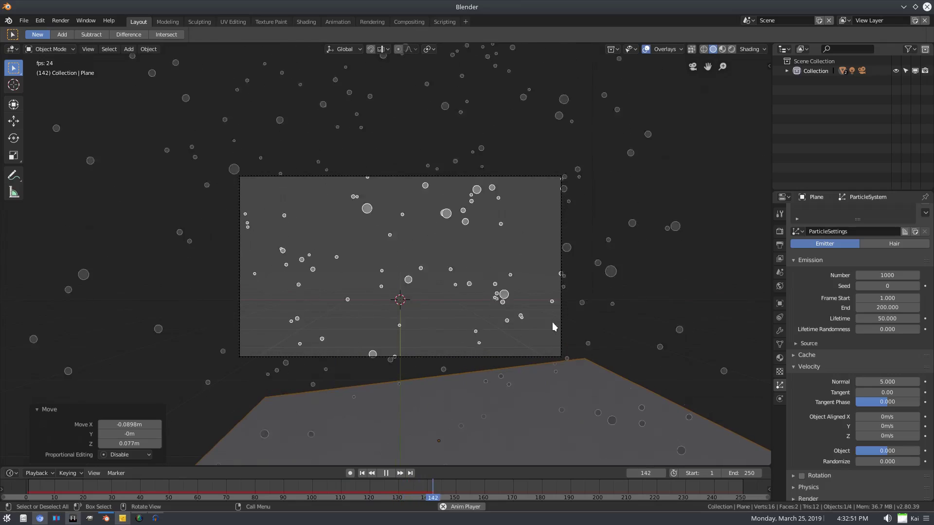
left_click(883, 380)
type("10")
key("Return")
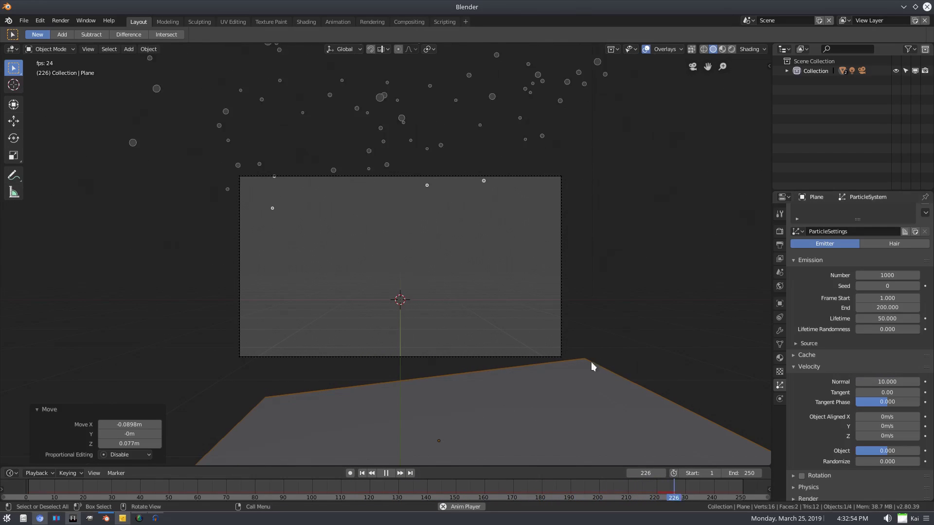
left_click(362, 473)
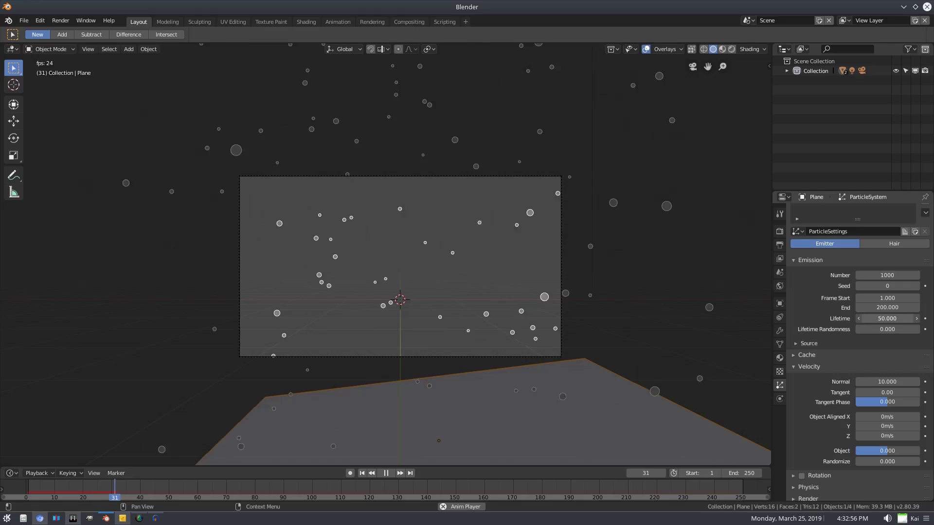
Set the particle Lifetime to 200 frames and stop the playback
left_click(886, 318)
type("200")
key("Return")
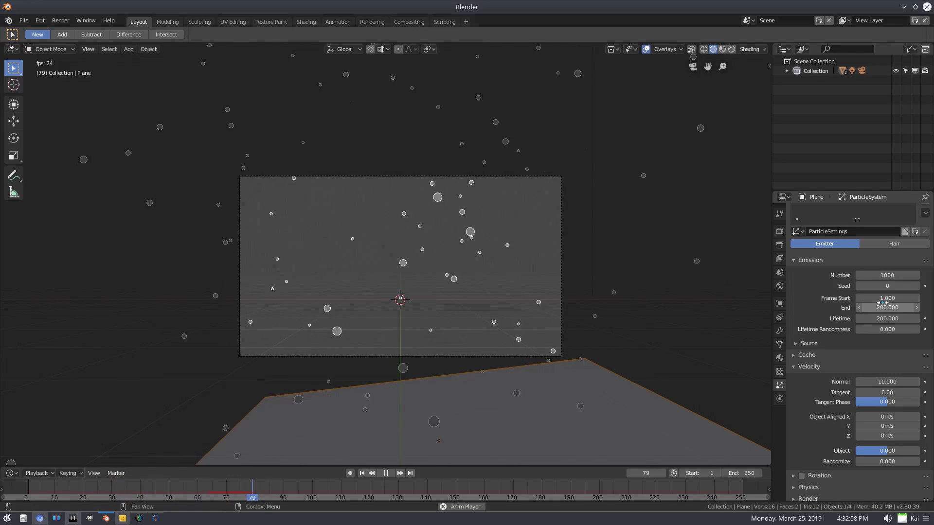
scroll(573, 381, "down", 3)
scroll(573, 380, "up", 3)
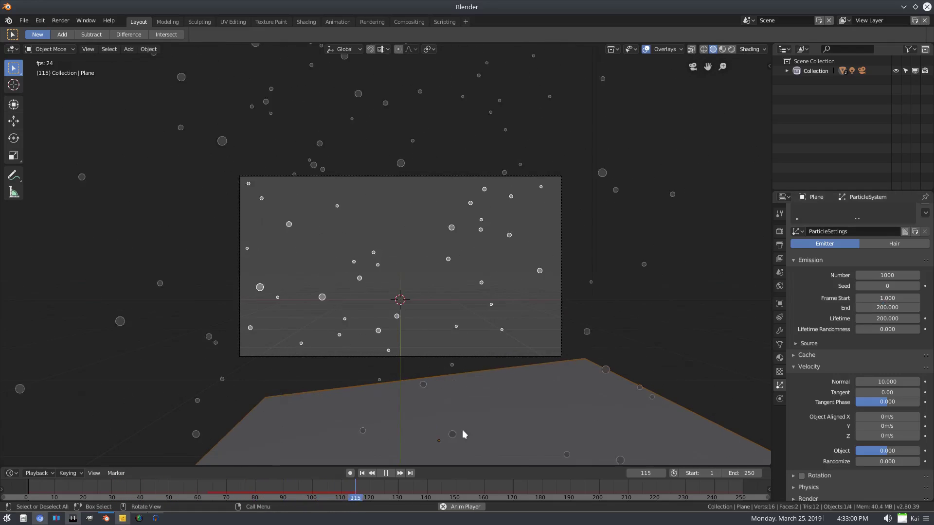
left_click(387, 473)
Examine the particle system's Viewport Display settings and its Color options
scroll(850, 391, "down", 5)
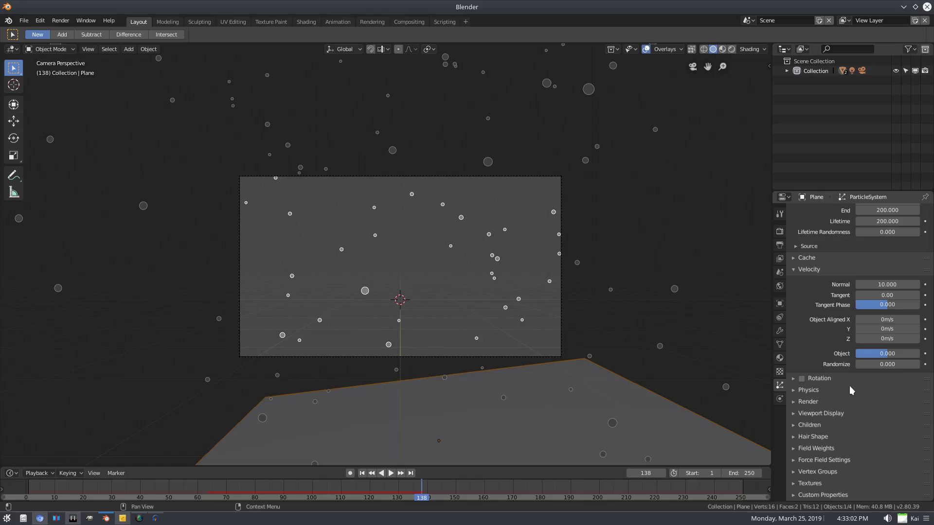
left_click(823, 415)
scroll(823, 414, "down", 4)
left_click(801, 337)
scroll(830, 467, "up", 3)
left_click(798, 327)
left_click(817, 413)
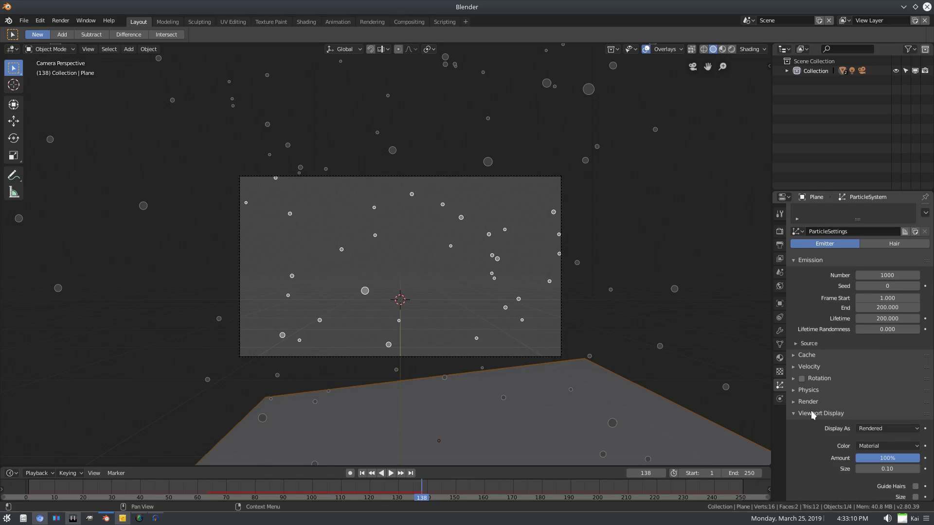
scroll(815, 413, "down", 4)
left_click(876, 368)
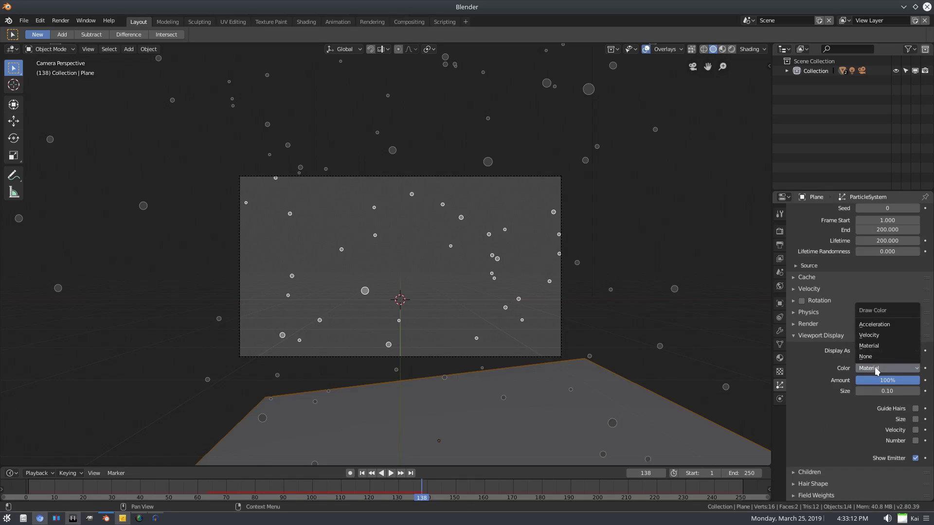
left_click(822, 336)
Set the particles' Render As option to Object
left_click(817, 402)
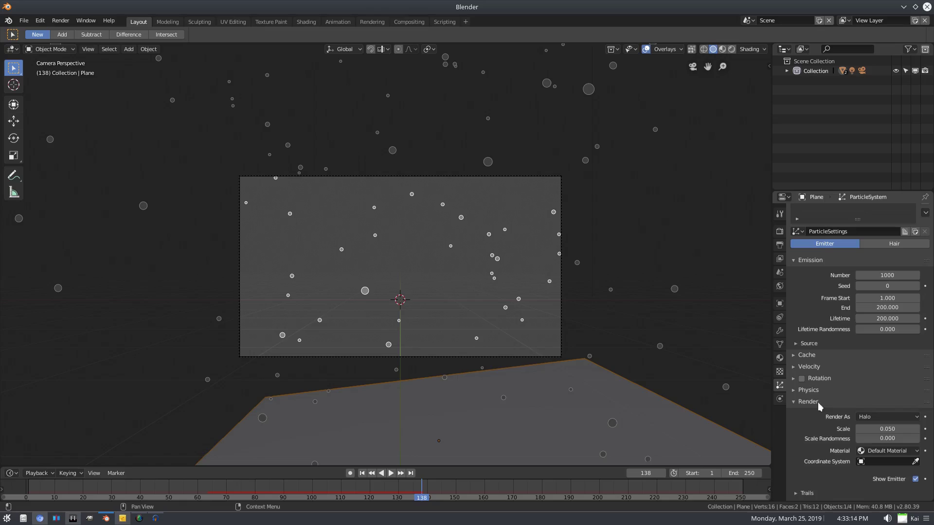
scroll(898, 403, "down", 5)
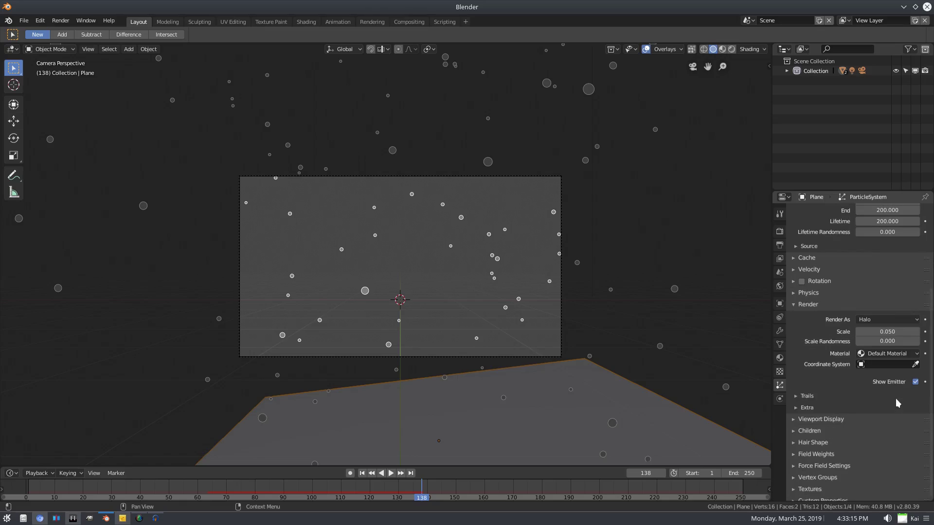
left_click(877, 319)
left_click(890, 265)
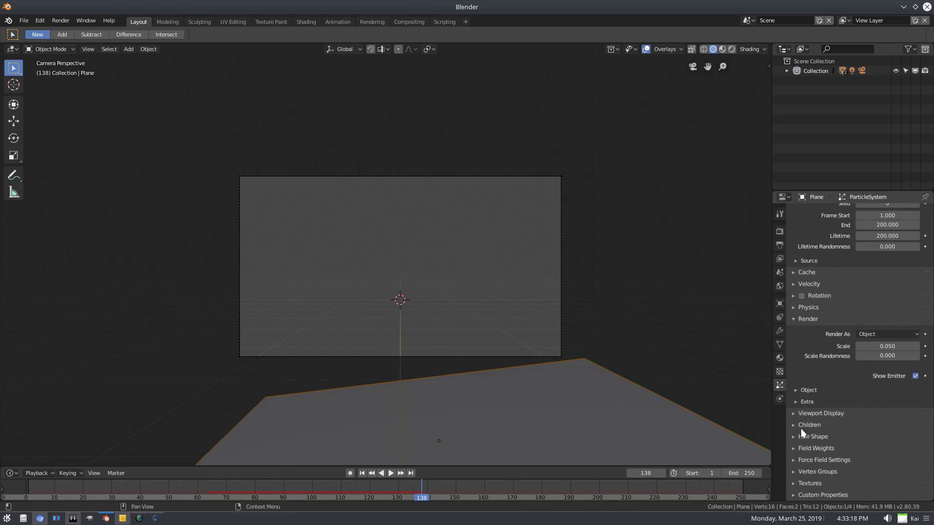
Assign Circle as the particles' Instance Object and enable Object Rotation for the instances
left_click(809, 391)
left_click(864, 406)
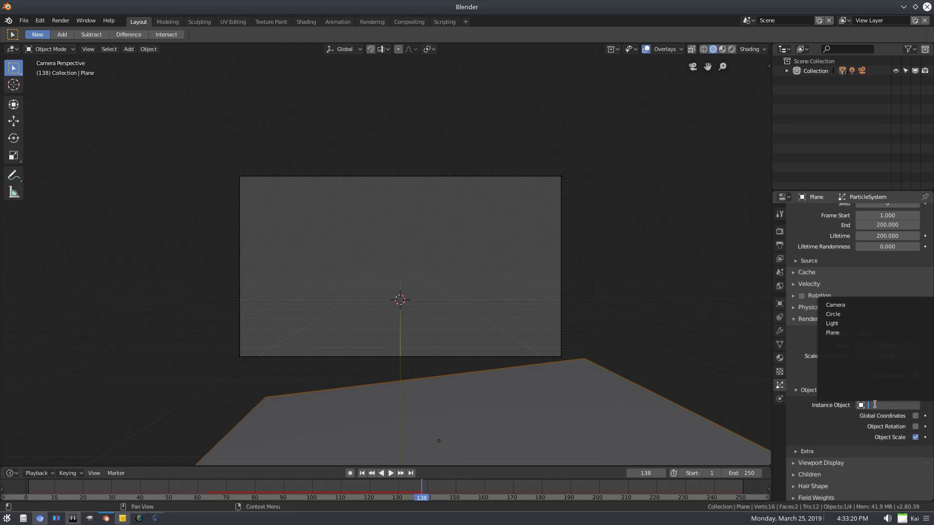
left_click(852, 314)
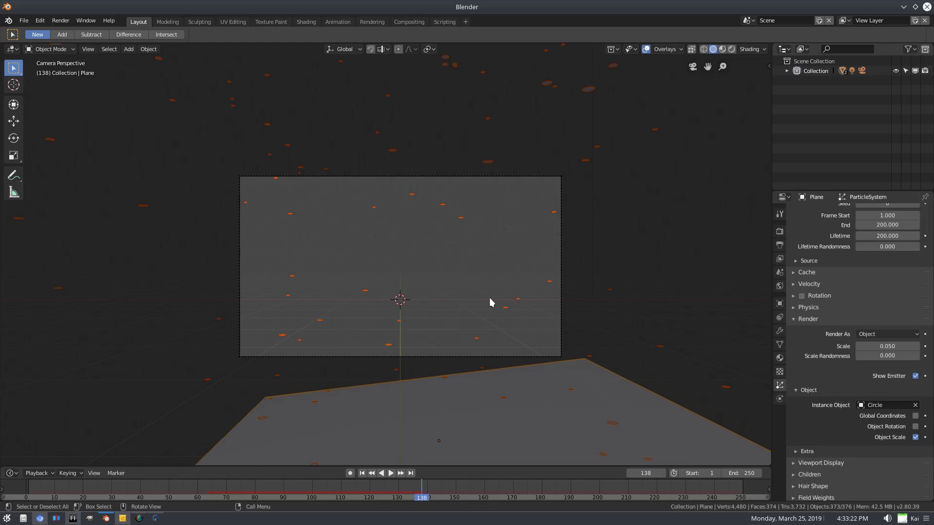
scroll(392, 240, "up", 1)
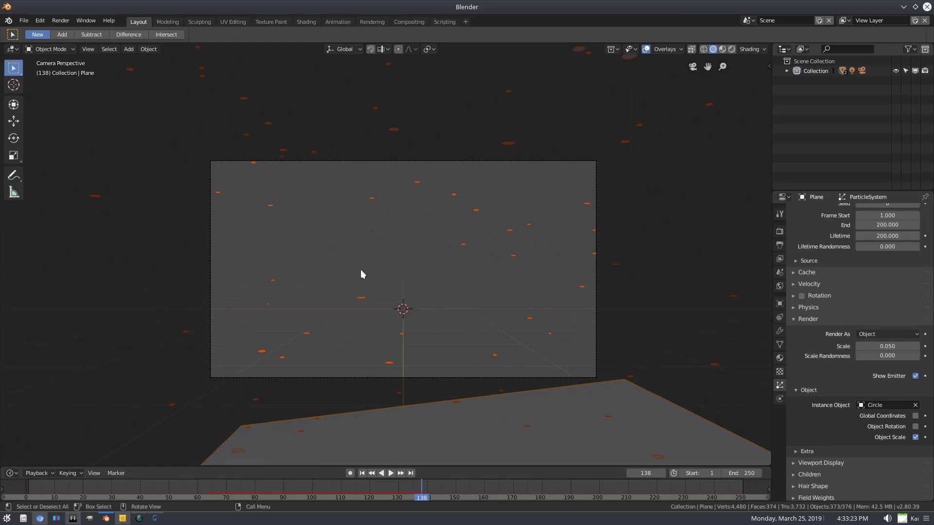
middle_click_drag(361, 274, 430, 313)
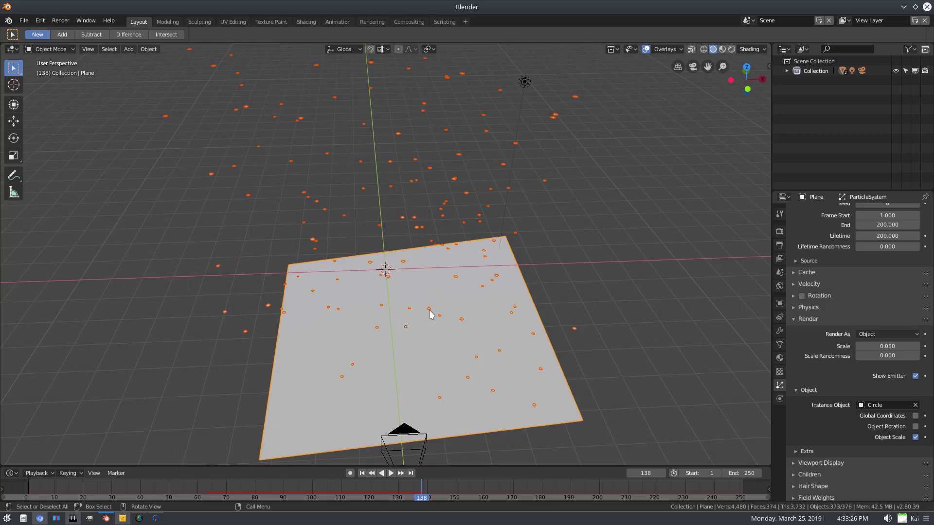
key("KP_0")
left_click(917, 428)
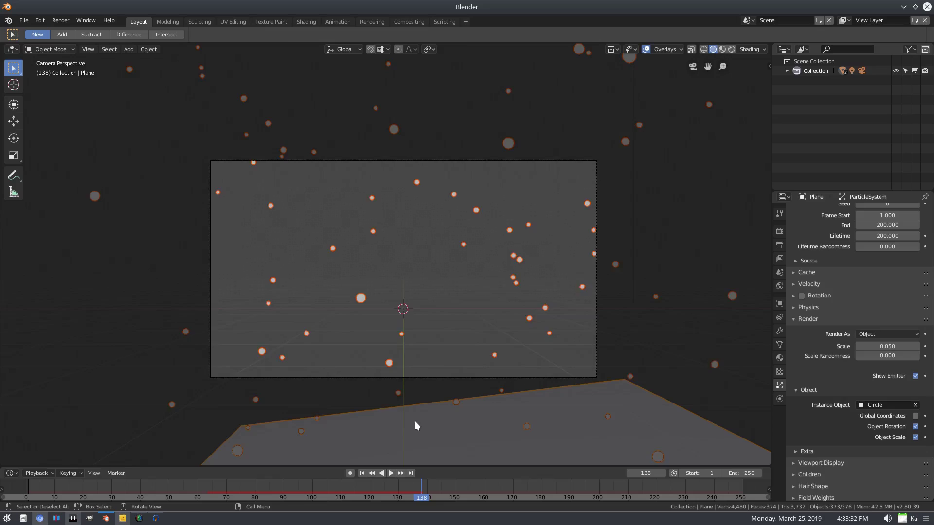
Play the animation from the first frame to check the circle particles in the camera view
scroll(415, 422, "down", 2)
left_click(362, 473)
left_click(391, 473)
scroll(480, 425, "up", 3)
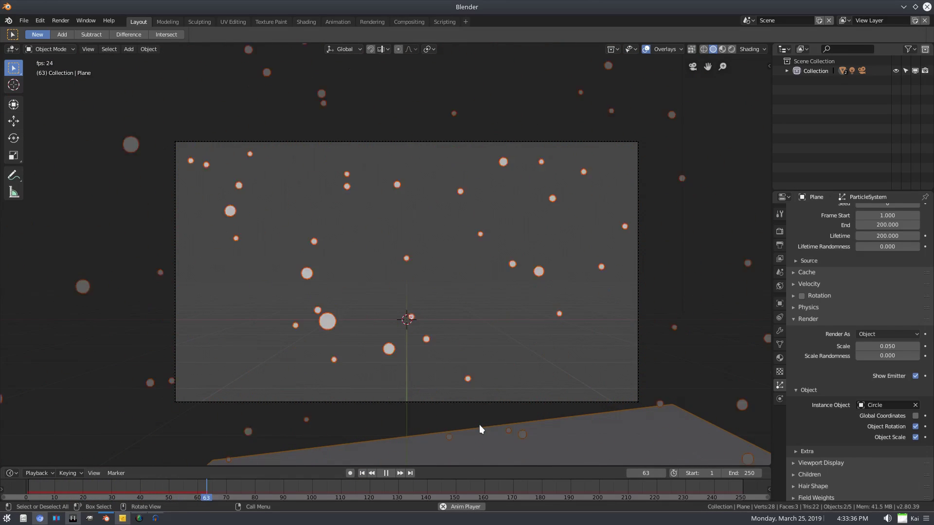
Select the circle instance object and stretch it along the global Z axis by a factor of about 10.82
middle_click_drag(435, 412, 437, 410)
scroll(436, 409, "down", 6)
scroll(447, 407, "down", 3)
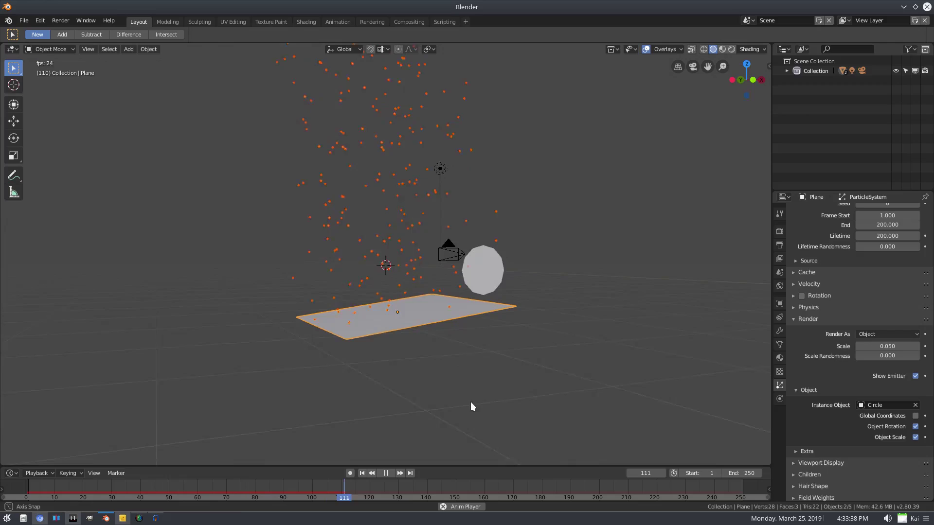
left_click(489, 281)
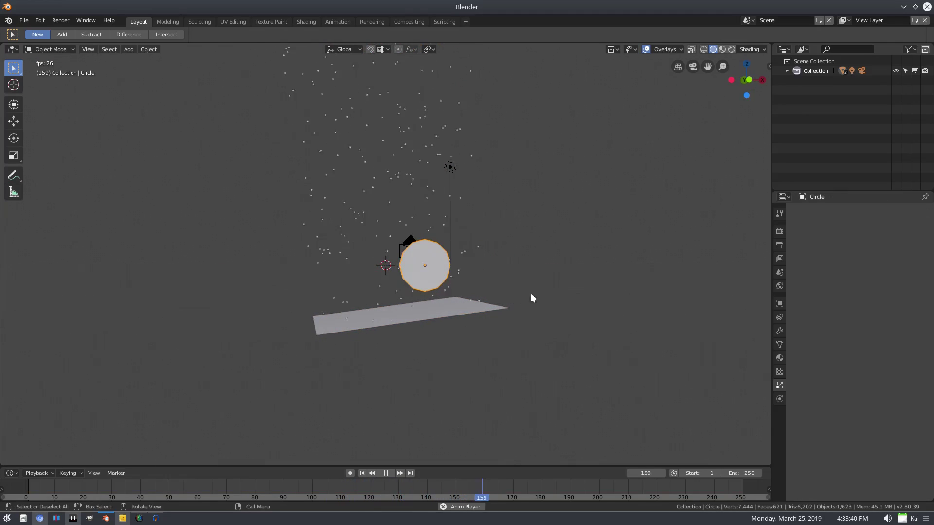
key("s")
key("z")
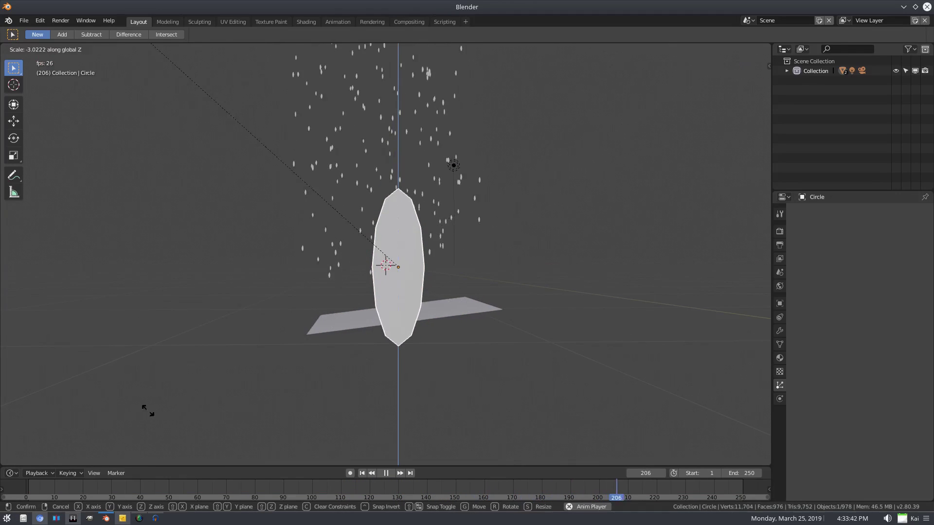
left_click(209, 264)
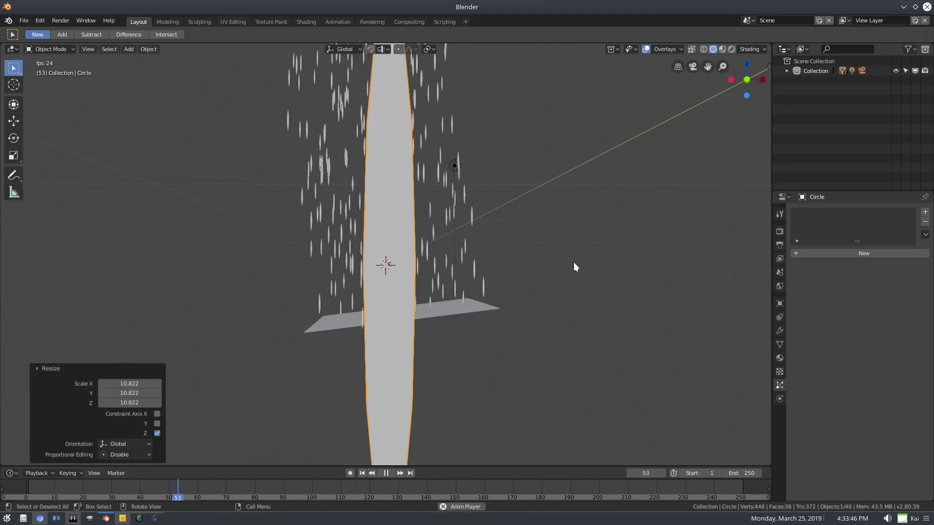
Narrow the stretched circle along the global X axis to a factor of about 0.41 and return to the camera view
key("s")
key("x")
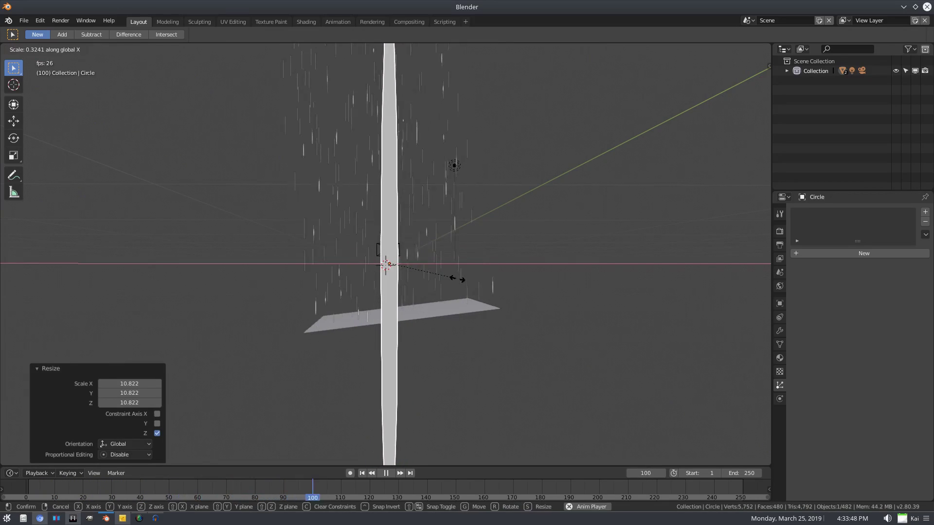
left_click(477, 281)
key("KP_0")
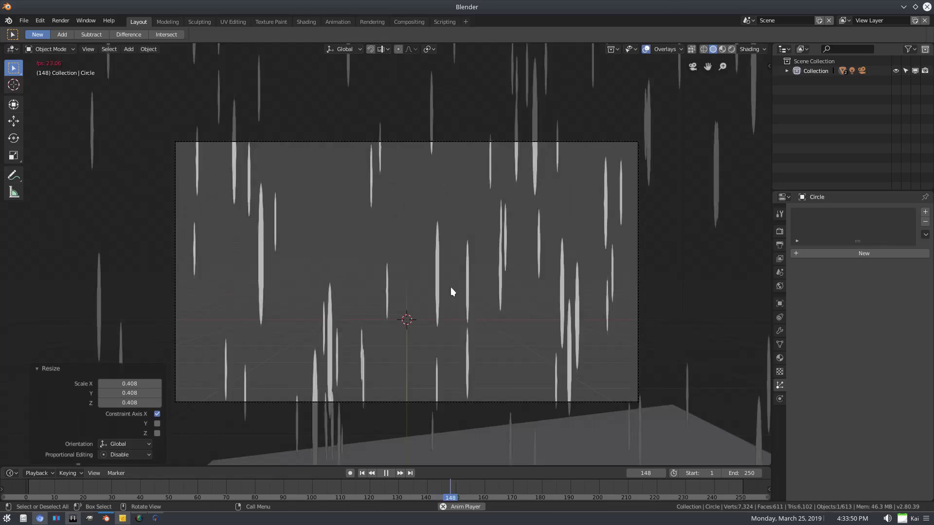
Enable Rotation for the emitter plane's particles with Dynamic off, replaying the animation from the first frame
left_click(543, 420)
middle_click_drag(515, 400, 500, 361, "shift")
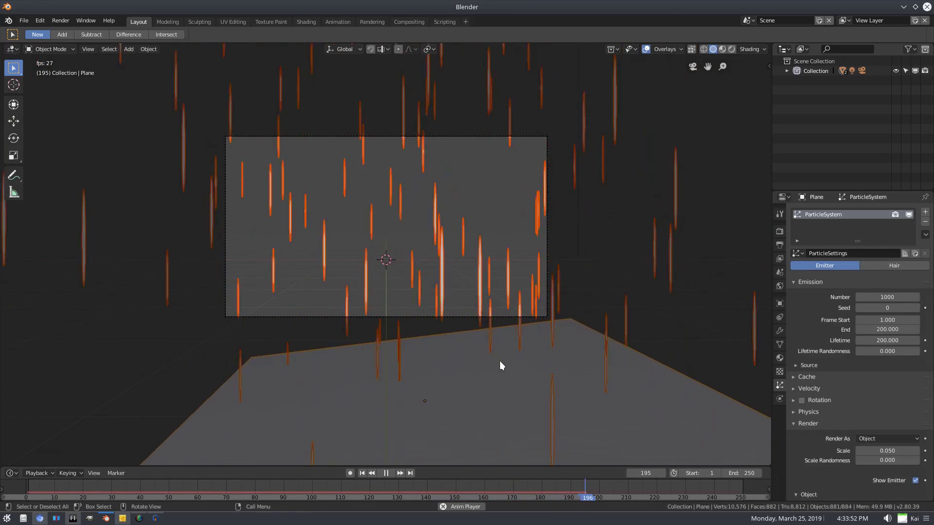
scroll(497, 361, "up", 2)
scroll(501, 353, "down", 2)
scroll(500, 355, "up", 1)
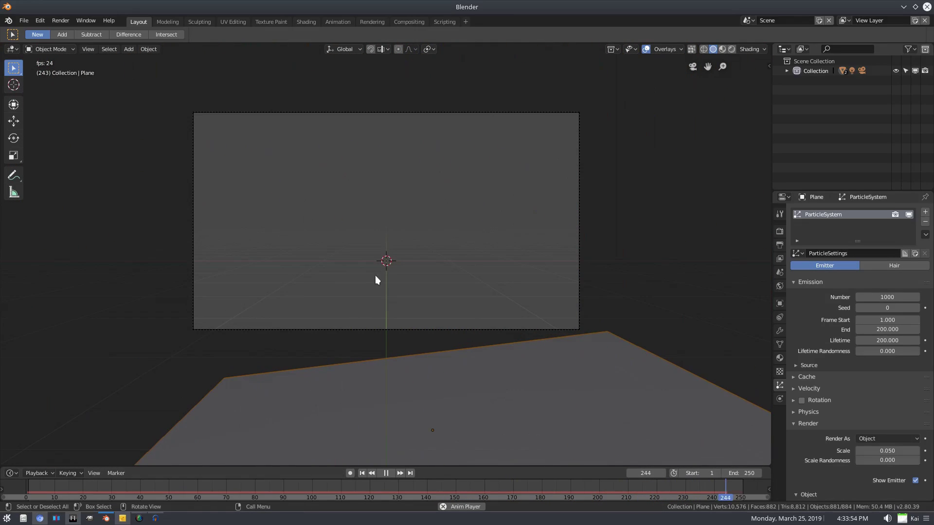
key("space")
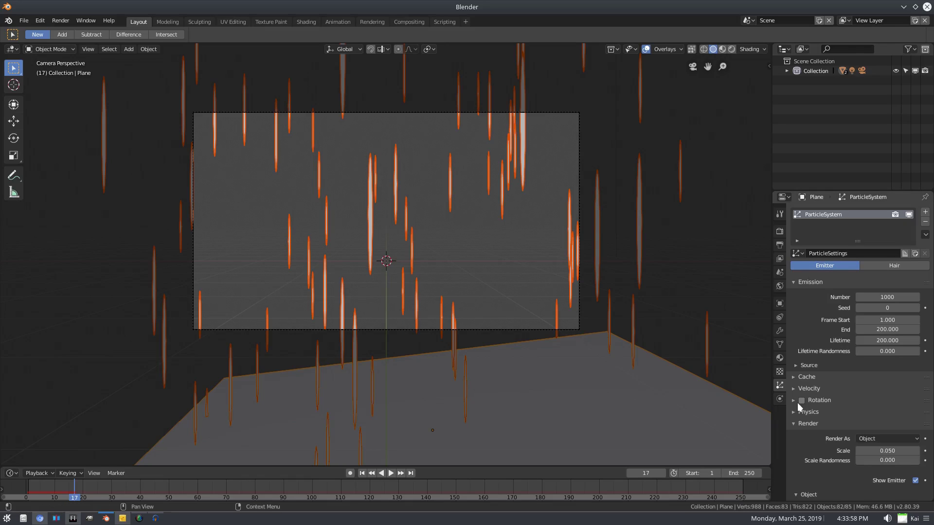
left_click(362, 473)
left_click(390, 473)
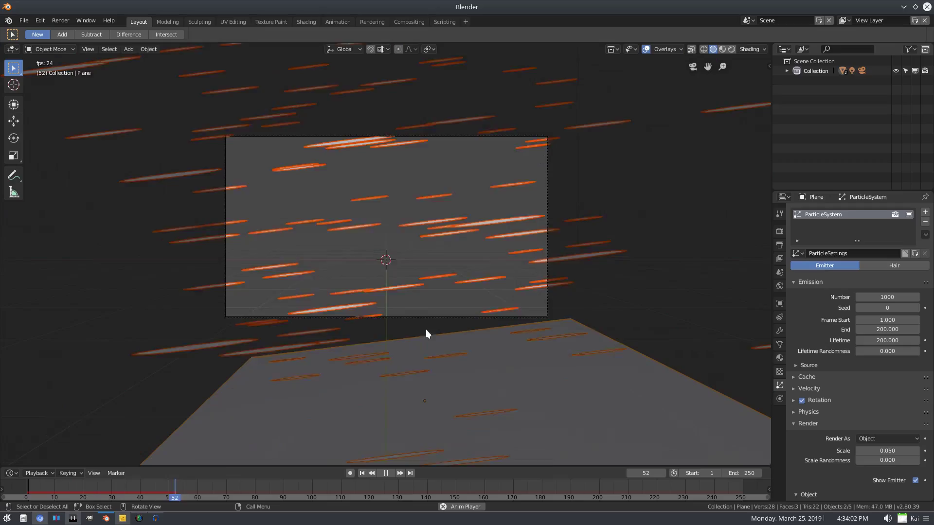
left_click(794, 402)
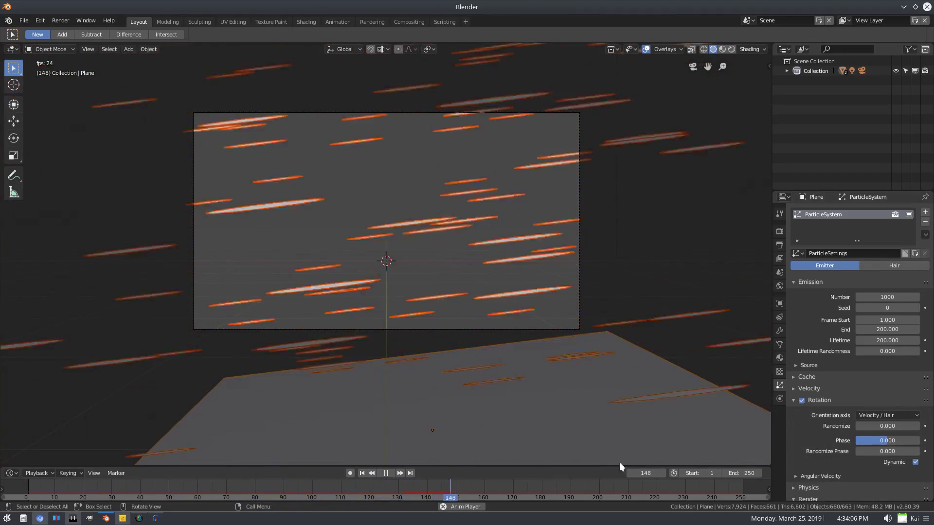
left_click(916, 463)
Select the stretched circle outside the camera view and stop the playback
middle_click_drag(384, 436, 495, 319)
left_click(391, 352)
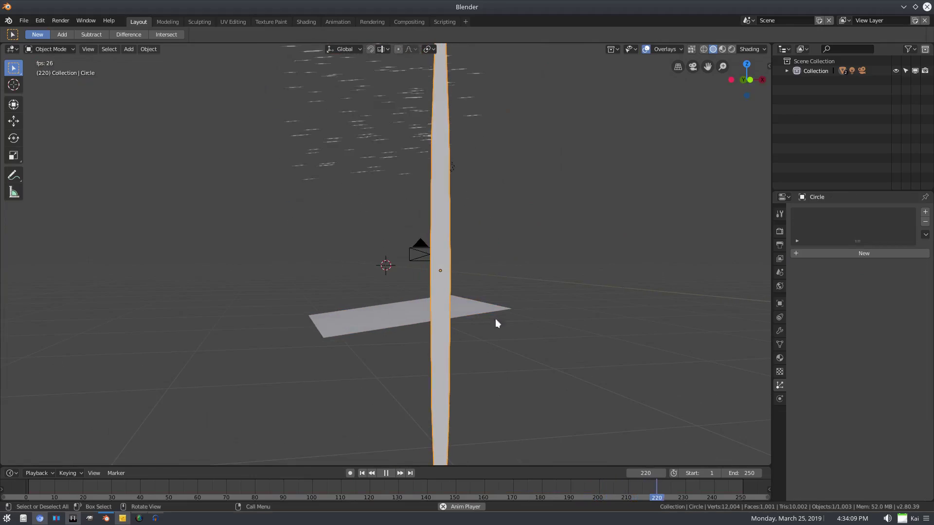
left_click(386, 473)
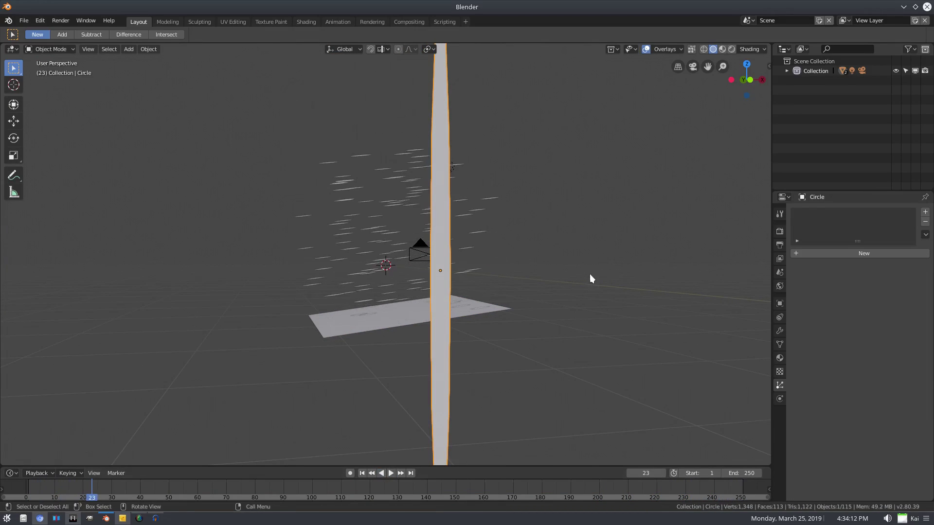
key("r")
key("y")
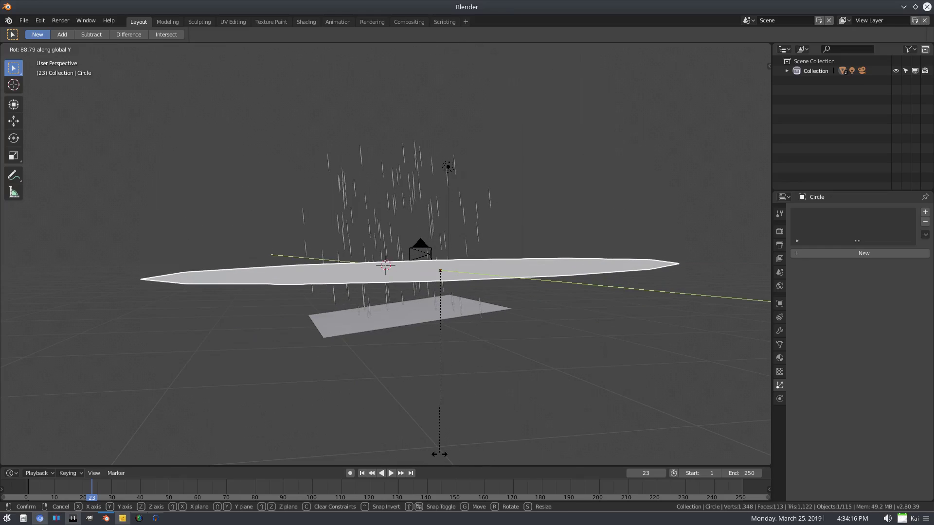
right_click(463, 425)
Rotate the stretched circle 90° about the global Y axis and return to the camera view
key("r")
key("y")
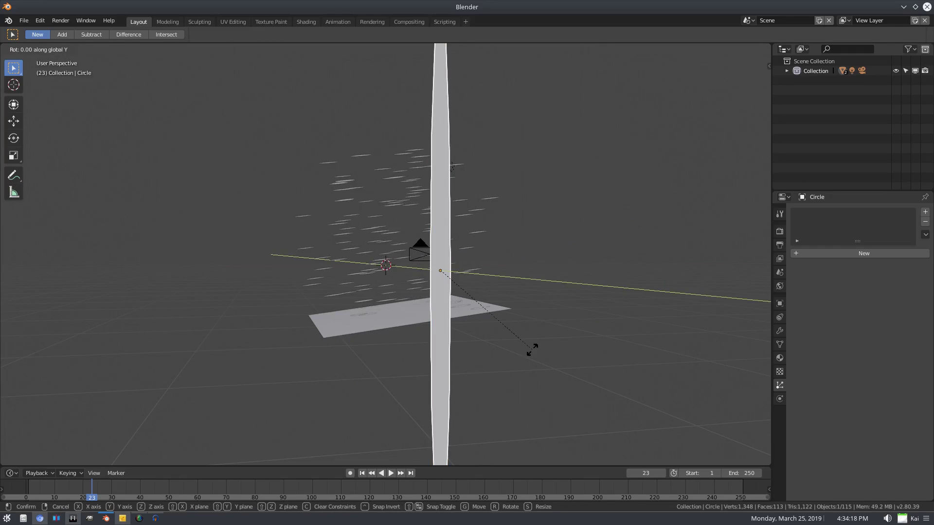
key("9")
key("0")
key("Return")
key("KP_0")
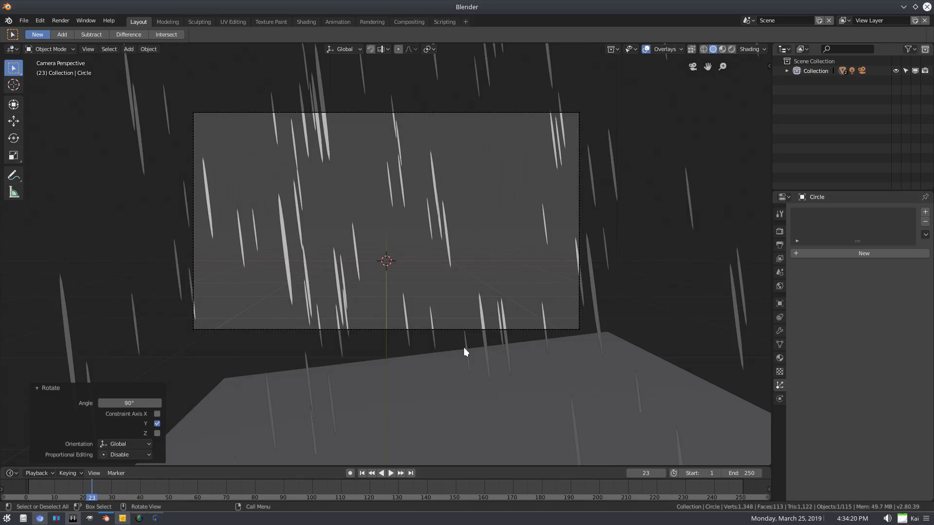
Replay the animation from the first frame to check the particle streaks in the camera frame
key("Home")
left_click(363, 473)
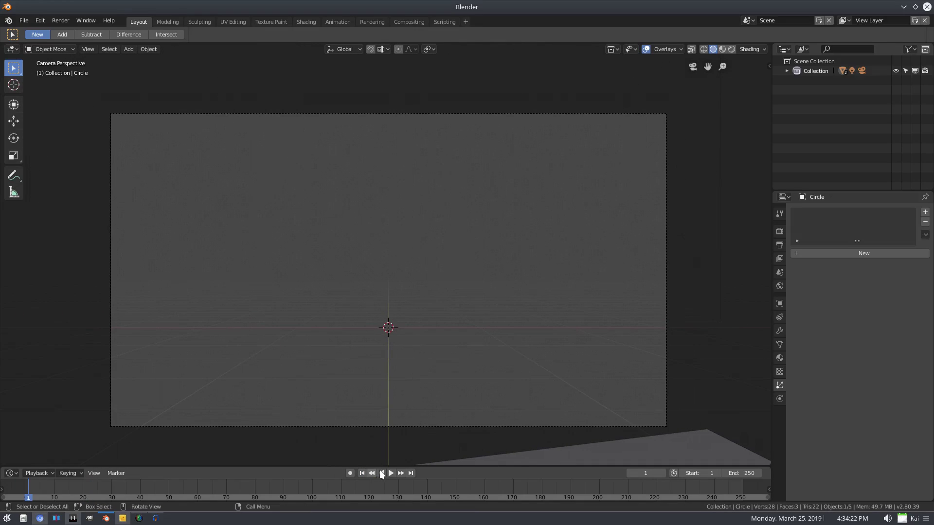
left_click(392, 473)
scroll(557, 395, "down", 2)
scroll(558, 395, "up", 1)
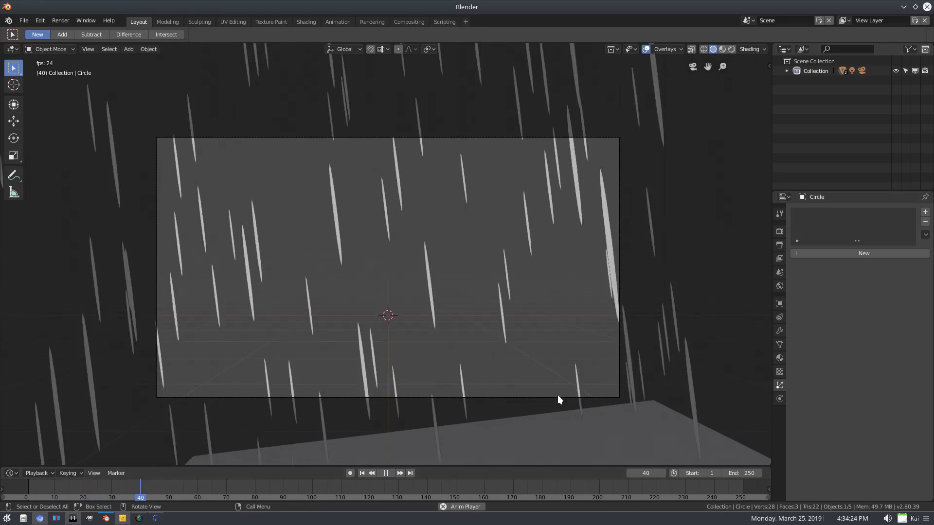
scroll(490, 253, "down", 2)
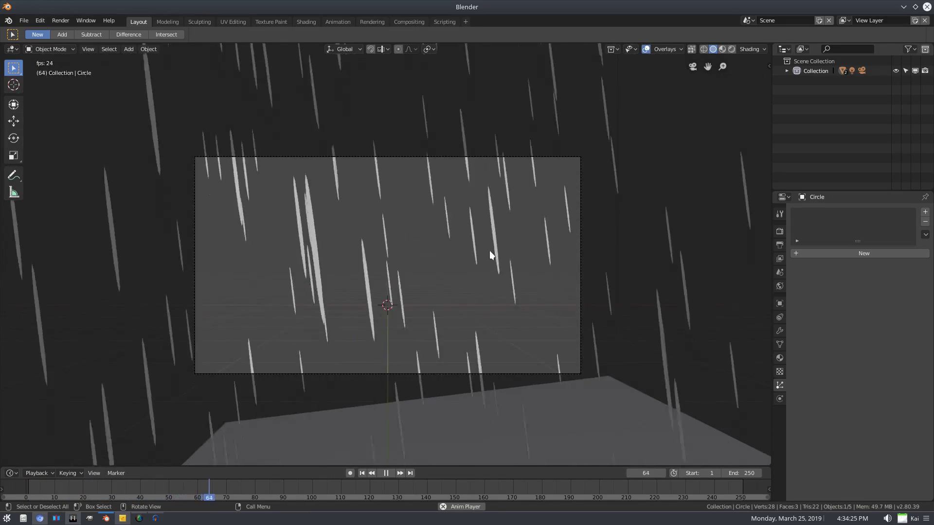
scroll(645, 418, "up", 1)
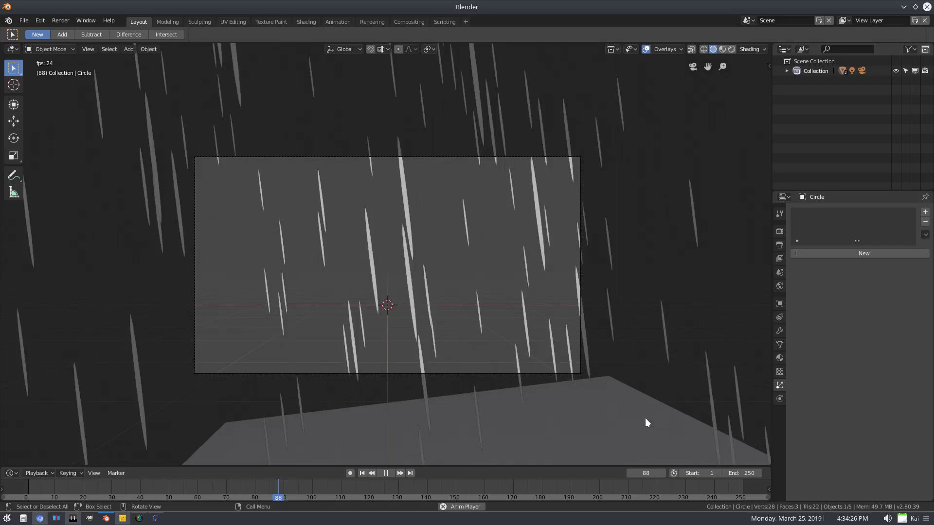
Scale the emitter plane down slightly in two passes, the second by a factor of about 0.918
left_click(705, 374)
key("s")
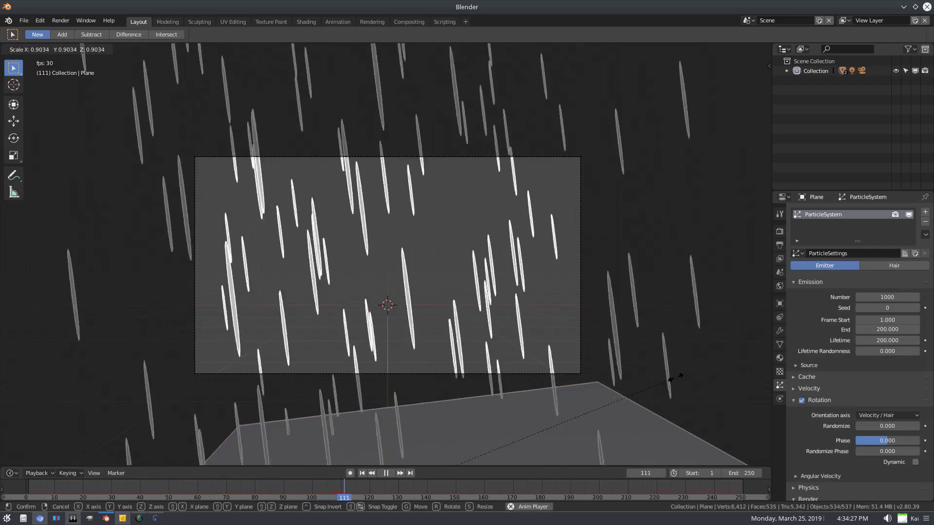
left_click(692, 377)
key("s")
left_click(669, 380)
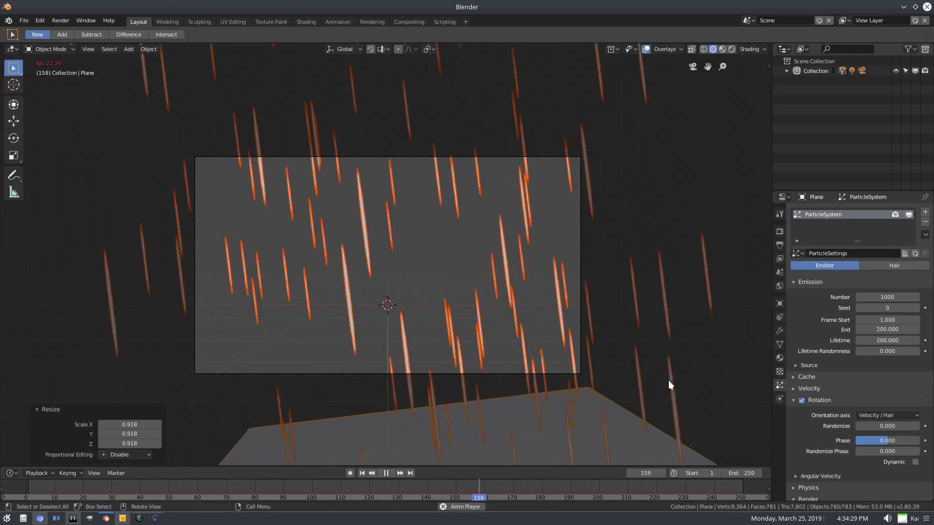
Move the emitter plane about -0.37 m in X and -0.046 m in Z
key("g")
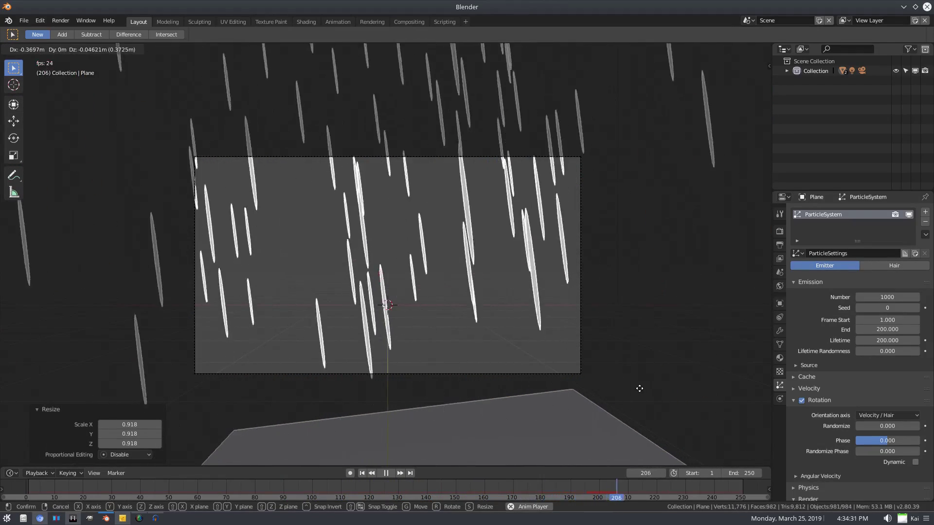
left_click(654, 379)
scroll(633, 378, "up", 1)
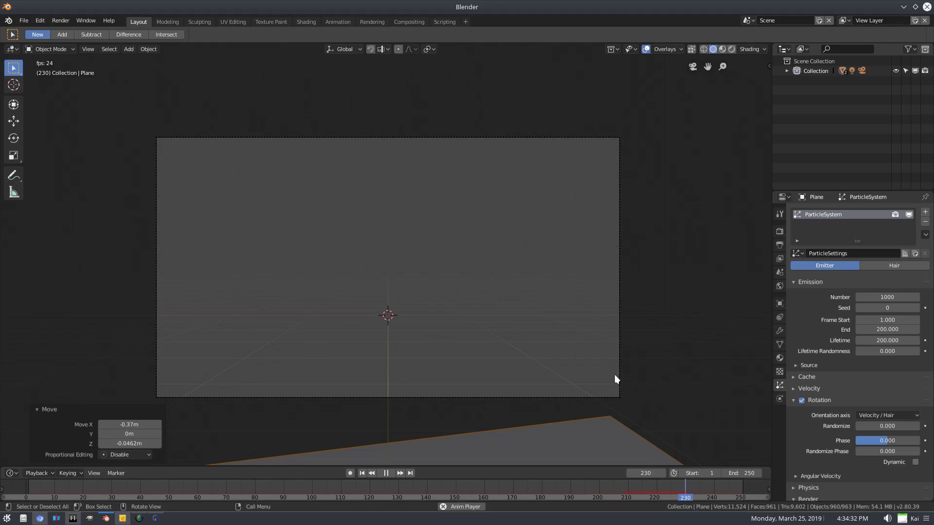
Stop the playback, set the particle Number to 5000 and replay from the first frame
left_click(387, 473)
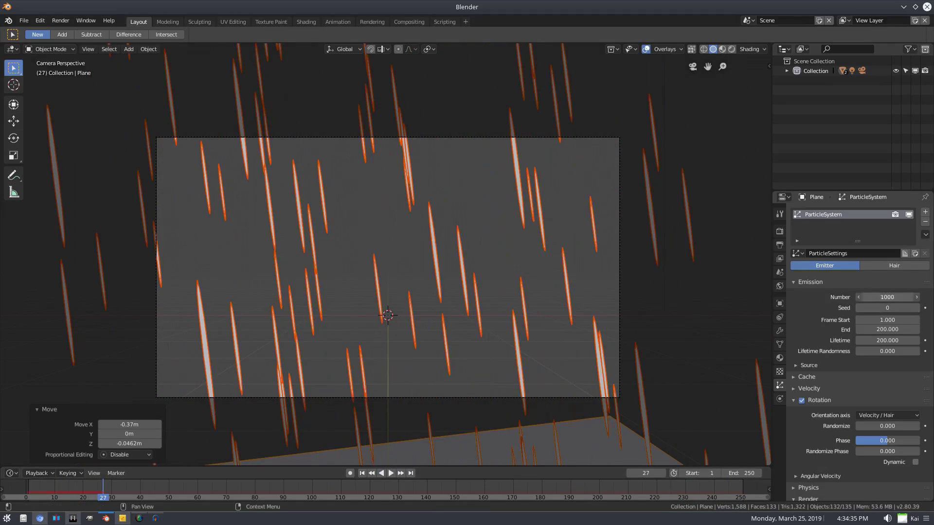
type("0")
key("Return")
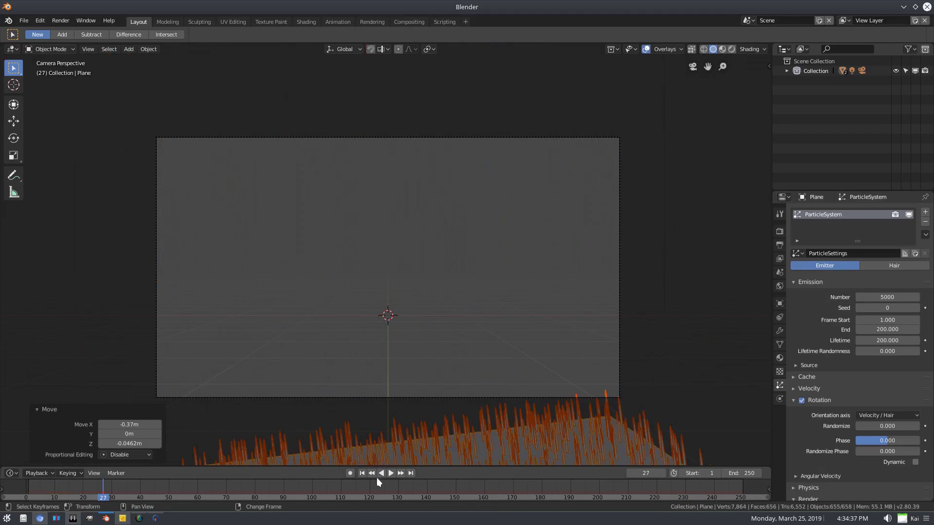
left_click(362, 474)
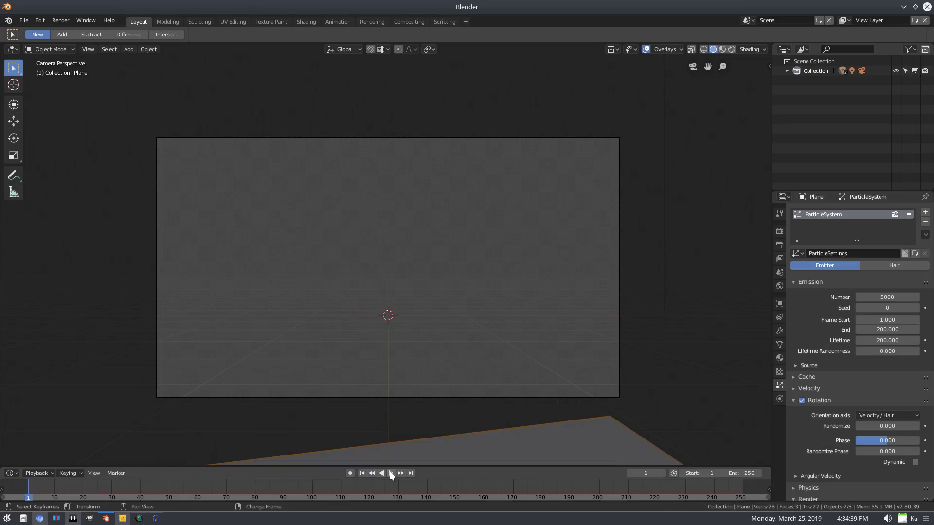
left_click(391, 474)
Stop the playback and set the camera's Passepartout Alpha to about 0.911
left_click(483, 398)
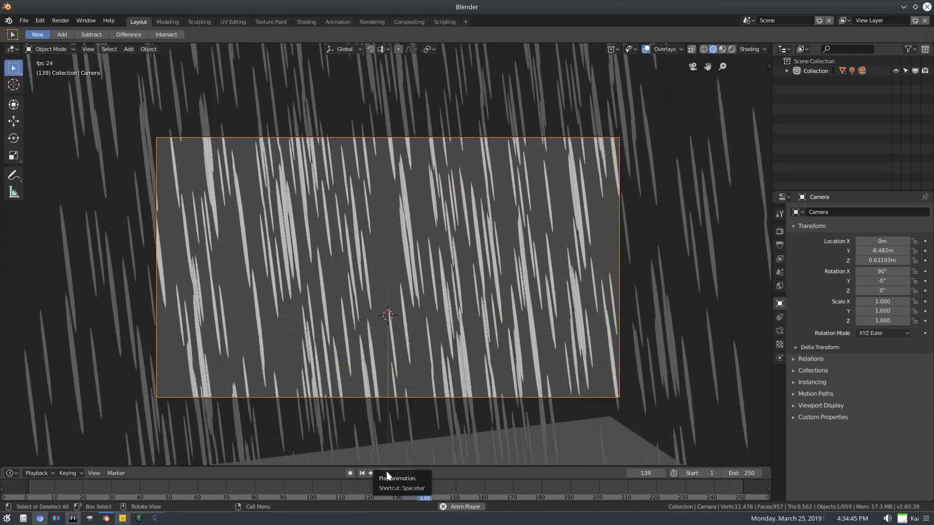
left_click(386, 472)
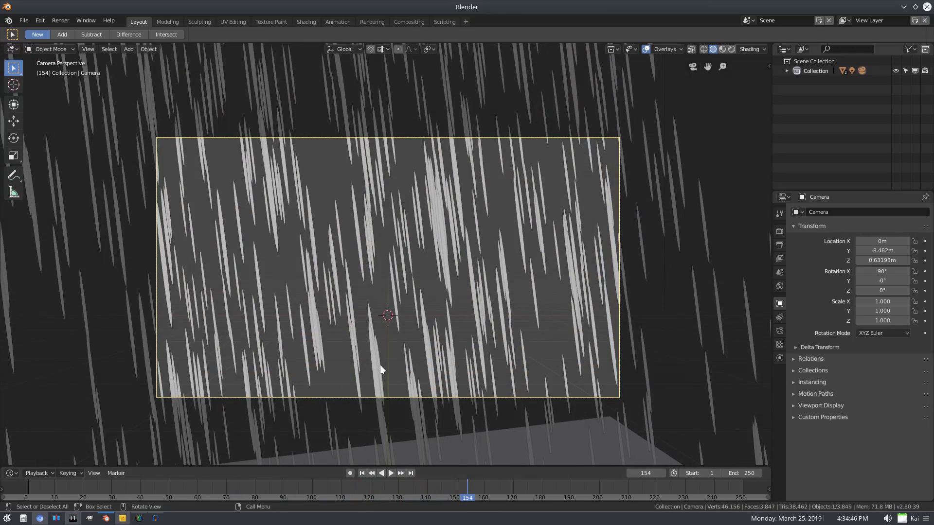
left_click(779, 332)
left_click(791, 380)
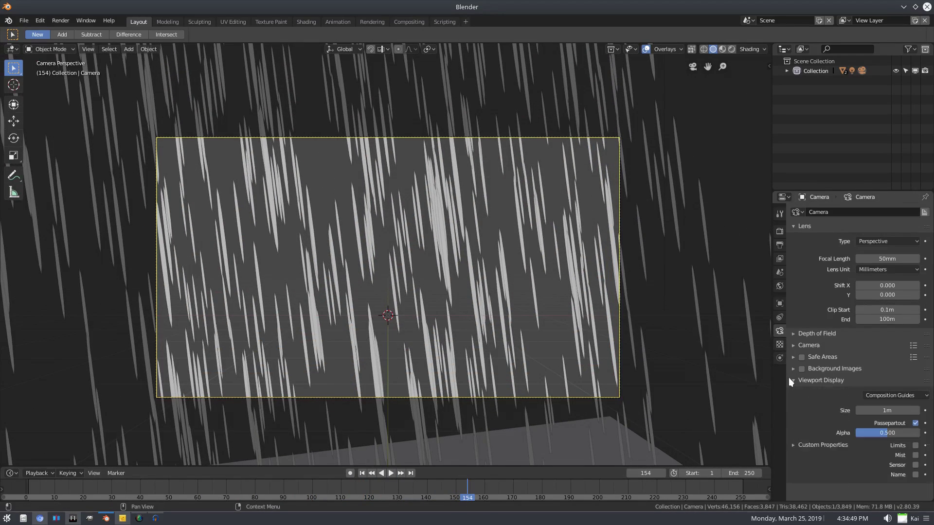
left_click_drag(889, 432, 903, 433)
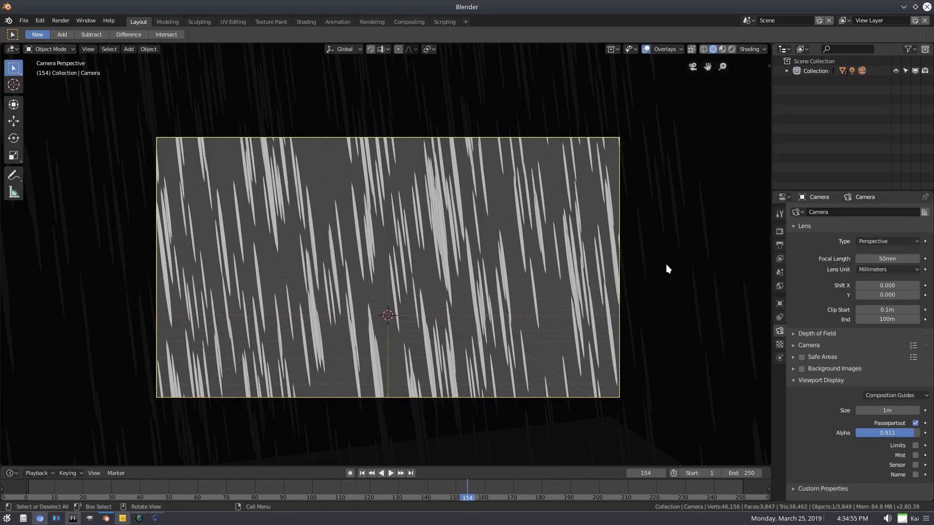
Preview the scene in rendered shading and move the light from behind the particle streaks toward the camera
left_click(780, 286)
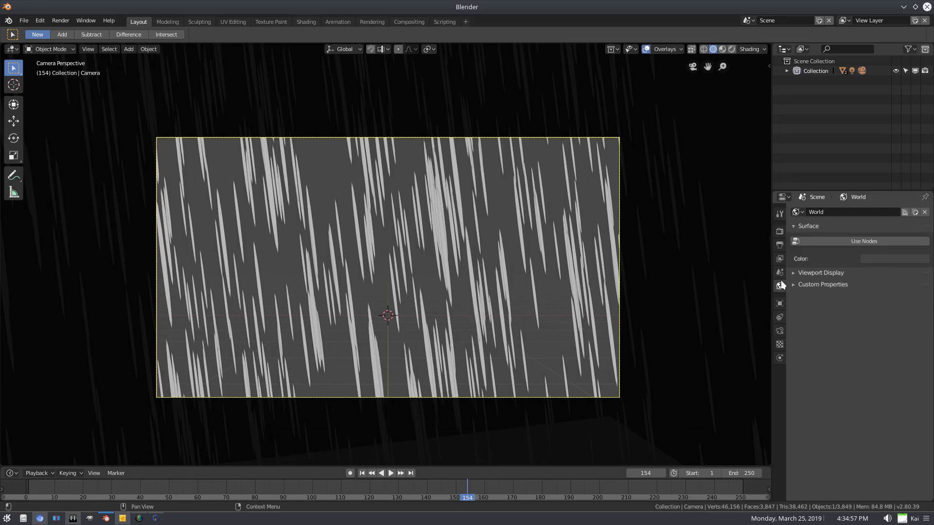
left_click(733, 49)
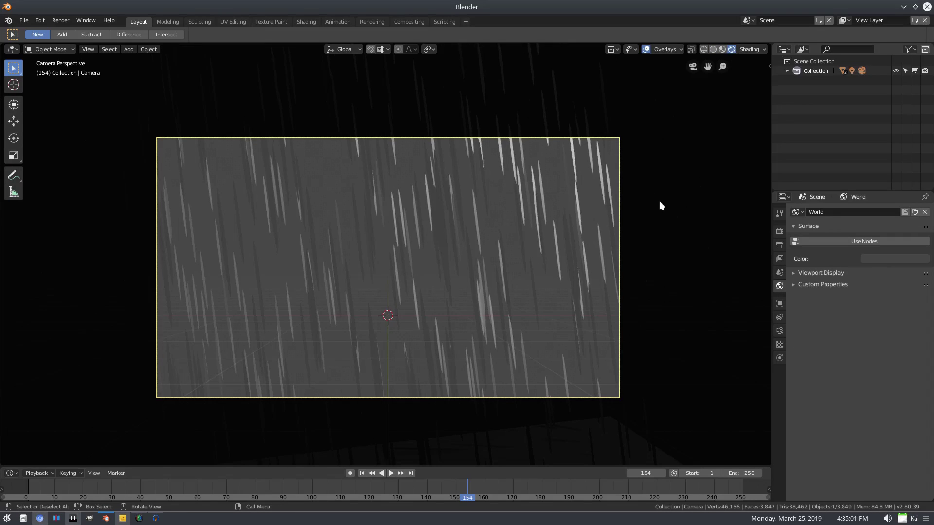
middle_click_drag(659, 201, 480, 144)
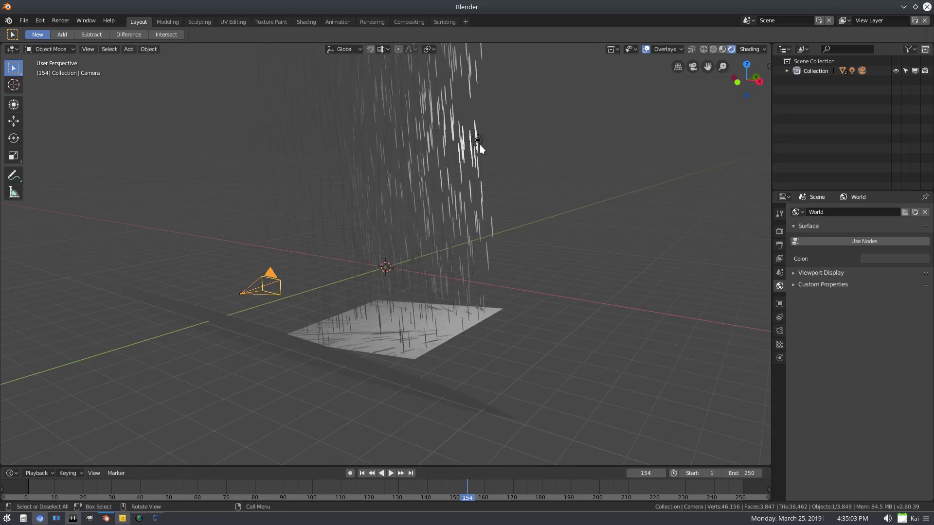
left_click(480, 144)
left_click(478, 141)
key("g")
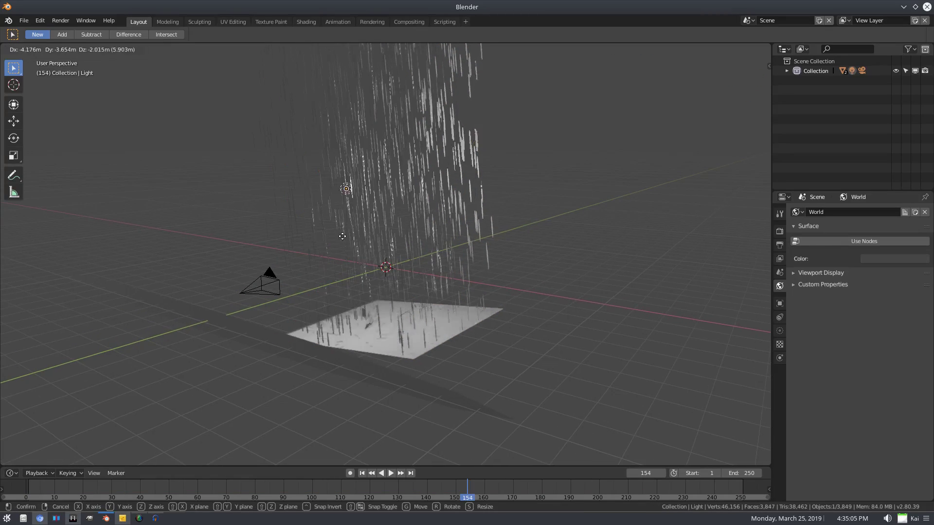
left_click(332, 310)
Refine the light's position from several angles so it sits close beside the camera, in front of the particle streaks
middle_click_drag(332, 310, 480, 273)
key("g")
left_click(369, 293)
key("g")
left_click(486, 271)
scroll(485, 270, "up", 1)
middle_click_drag(283, 261, 403, 266)
key("g")
left_click(397, 293)
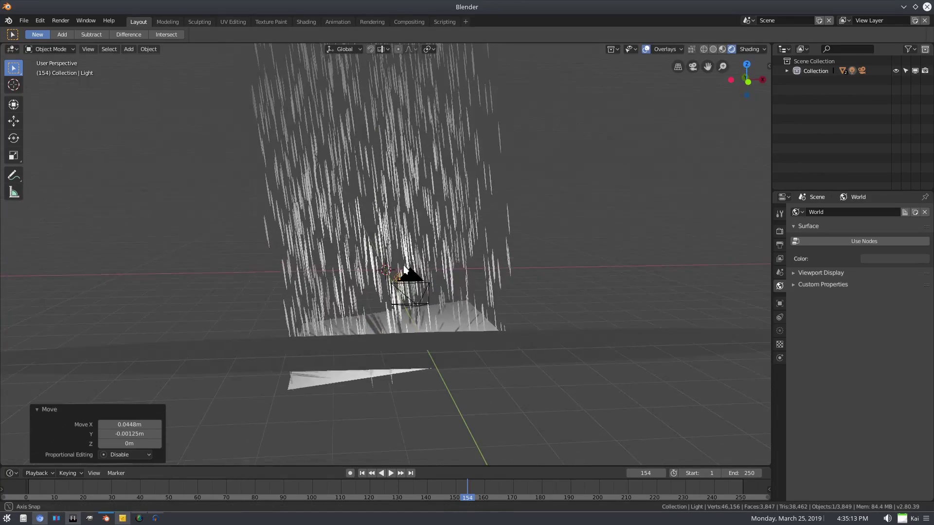
Move the light about 0.062 m in X and 0.026 m in Z from the camera view, and change its type to Area
key("KP_0")
key("g")
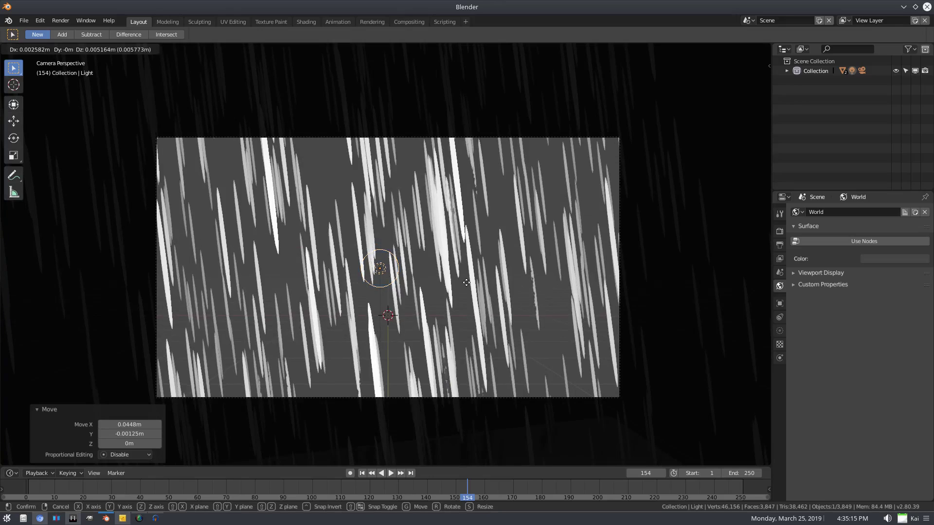
left_click(470, 286)
left_click(780, 331)
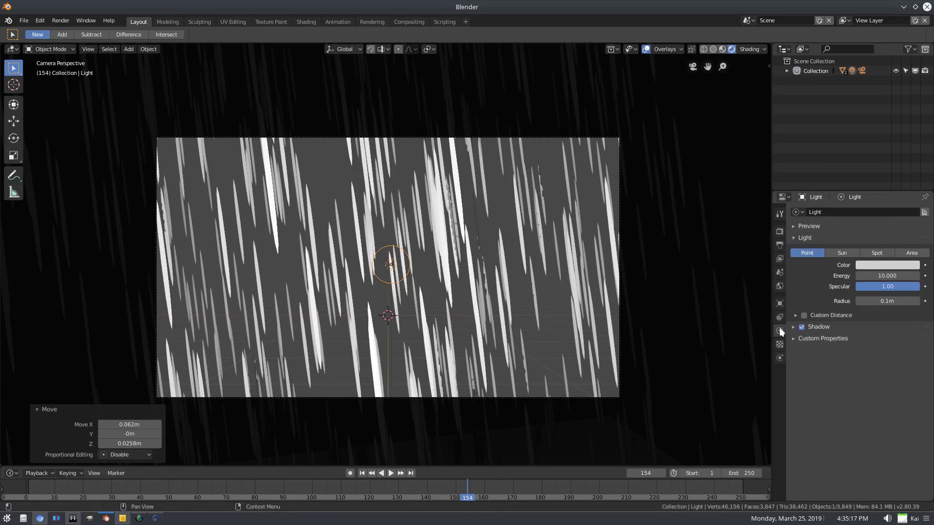
left_click(913, 253)
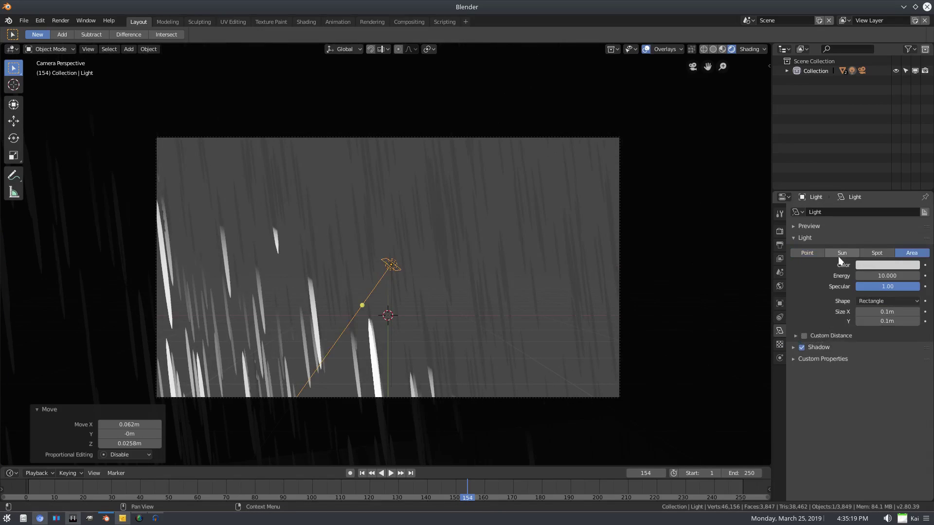
key("r")
key("x")
right_click(533, 276)
key("r")
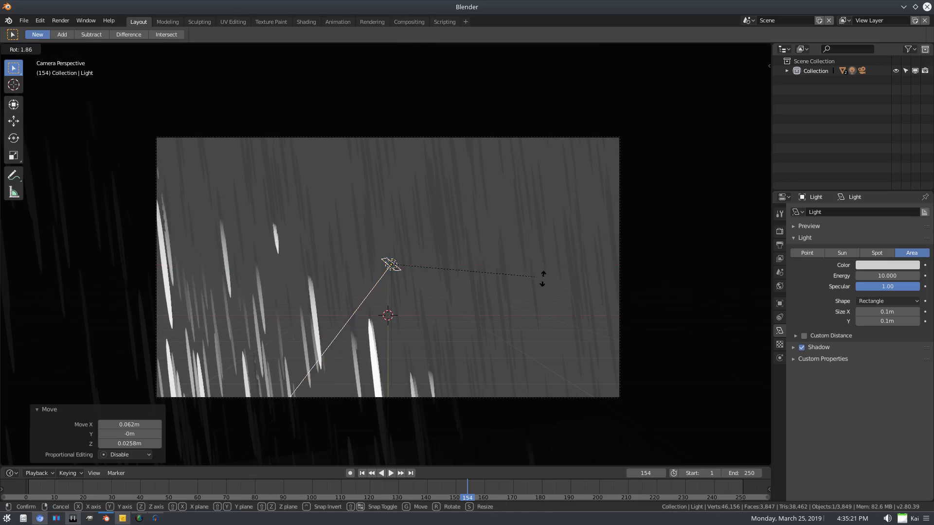
key("x")
right_click(560, 285)
Clear the area light's rotation and rotate it 90° about the global X axis
middle_click_drag(560, 284, 559, 240)
key("alt+r")
type("rx")
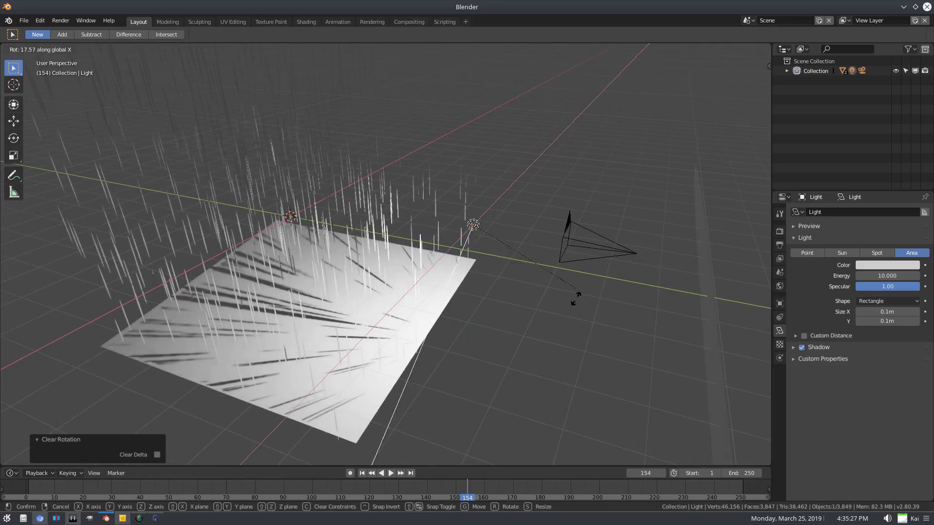
type("90")
key("Return")
Set the area light's Shape to Square and its Size to 6.64 m
middle_click_drag(459, 334, 406, 327)
left_click(872, 303)
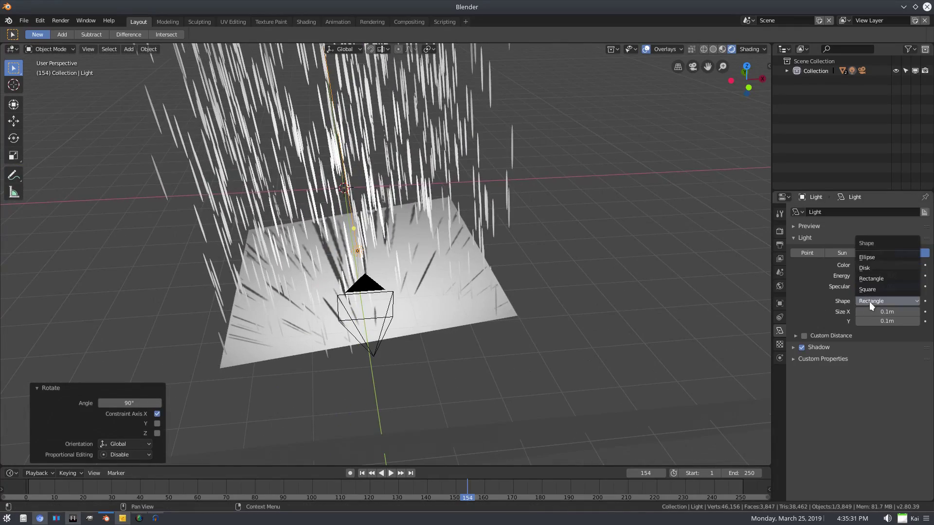
left_click(869, 302)
left_click(869, 301)
left_click(874, 287)
left_click_drag(882, 311, 903, 311)
Return to the camera view and set the world colour to bright blue with R 0.000, G 0.377, B 1.000
key("KP_0")
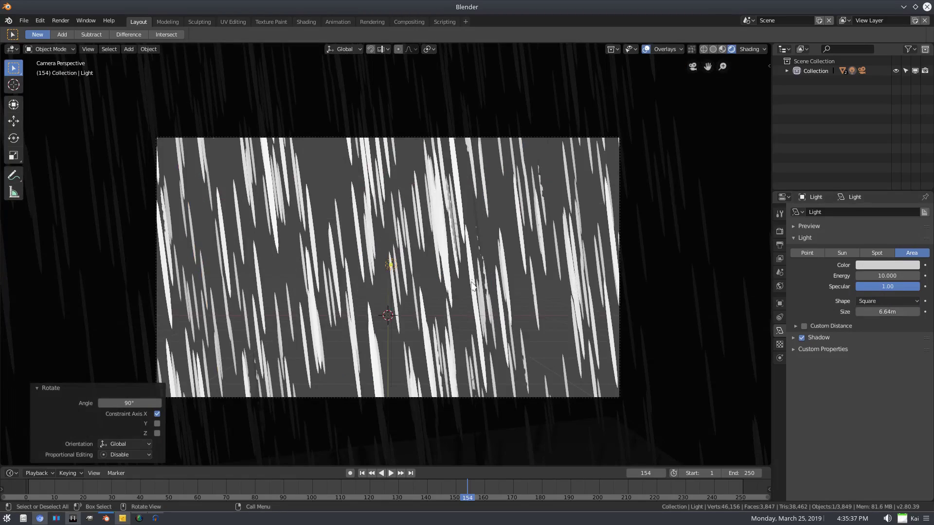
left_click(780, 286)
left_click(883, 259)
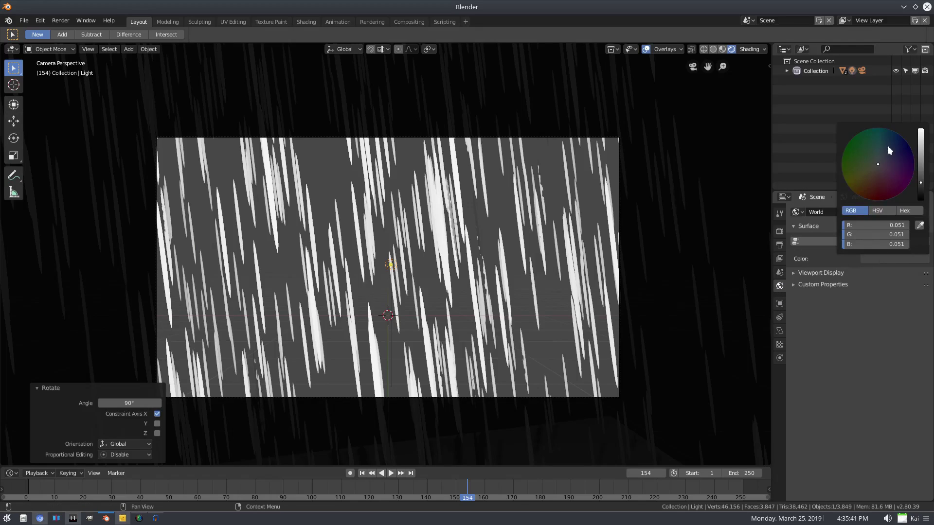
mouse_move(888, 145)
left_mouse_down()
mouse_move(921, 130)
mouse_move(888, 129)
left_mouse_up()
Select the elongated circle object that shapes the streaks and scale it by about 0.396 along global Z
scroll(435, 317, "down", 5)
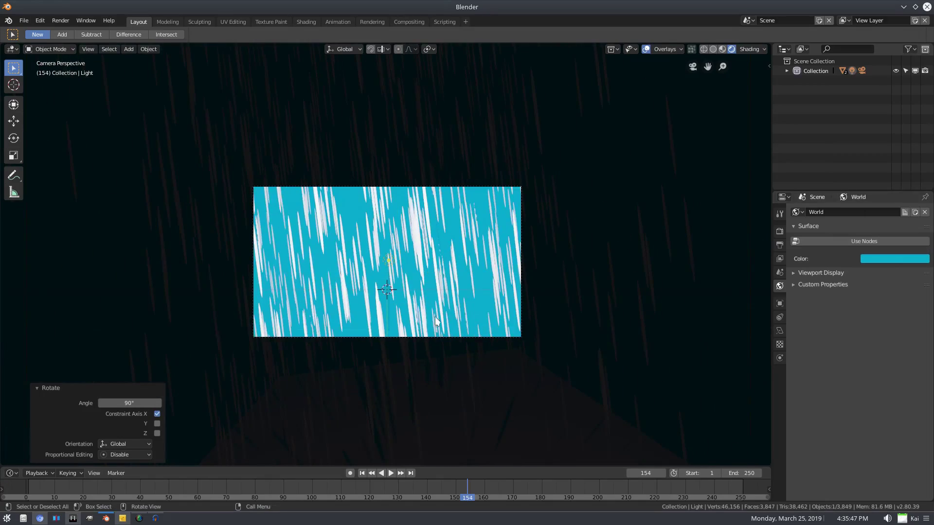
middle_click_drag(435, 316, 432, 305)
scroll(432, 304, "down", 5)
left_click(494, 274)
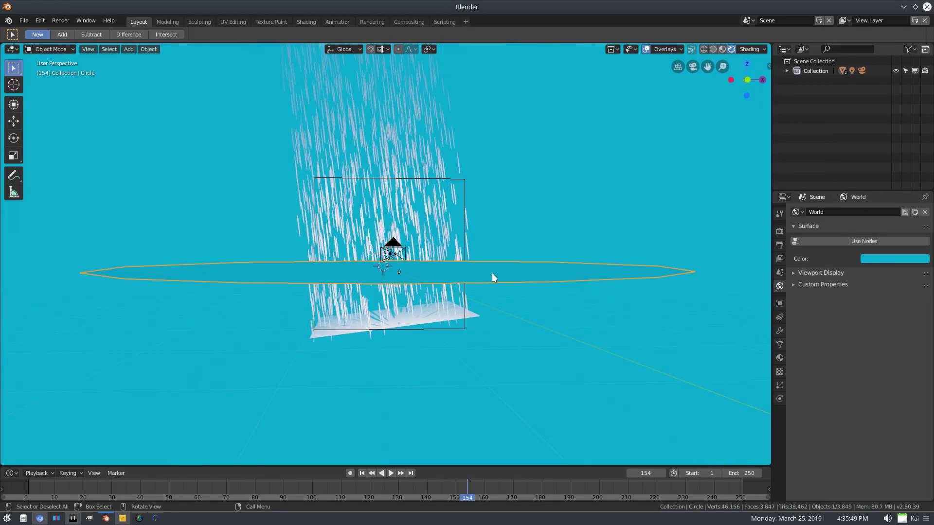
middle_click_drag(567, 262, 564, 268)
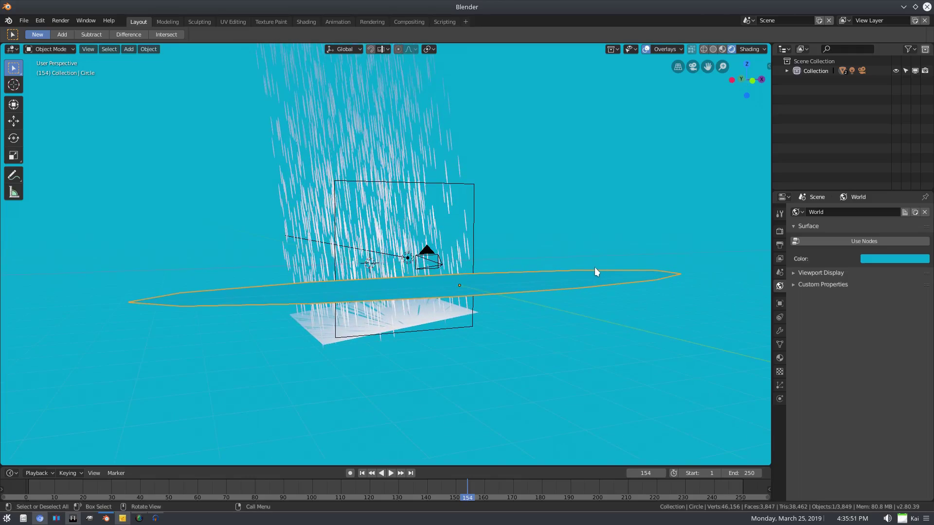
key("s")
key("z")
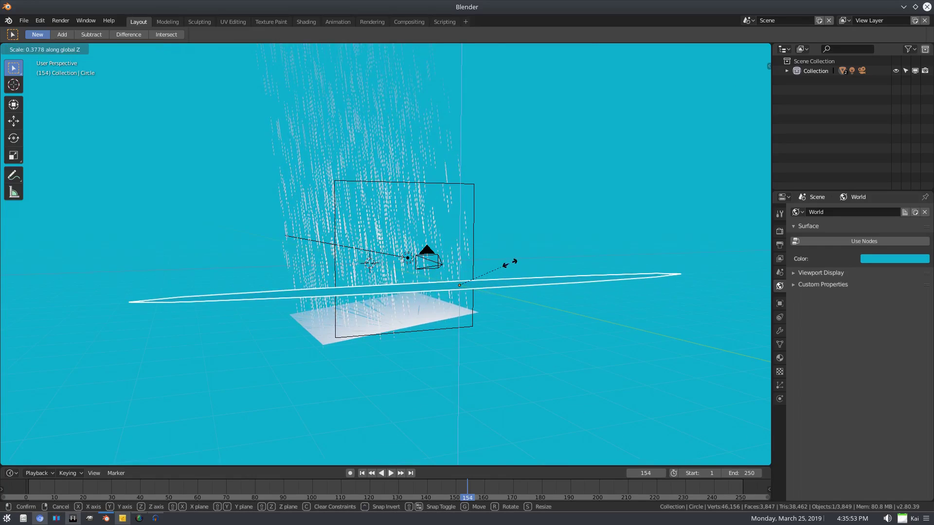
left_click(507, 261)
Hide the viewport overlays and play the animation from frame 1 in the camera view
scroll(470, 260, "up", 3)
key("KP_0")
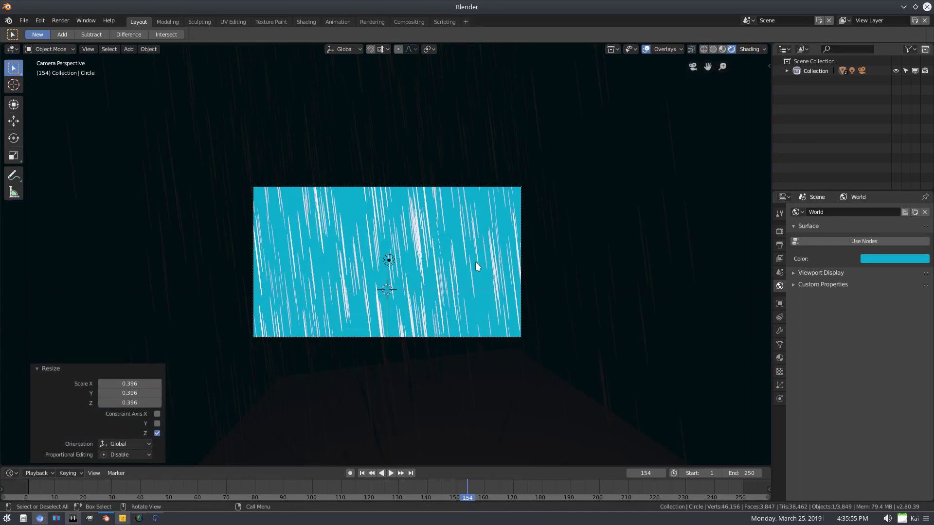
scroll(452, 312, "up", 2)
scroll(434, 354, "down", 2)
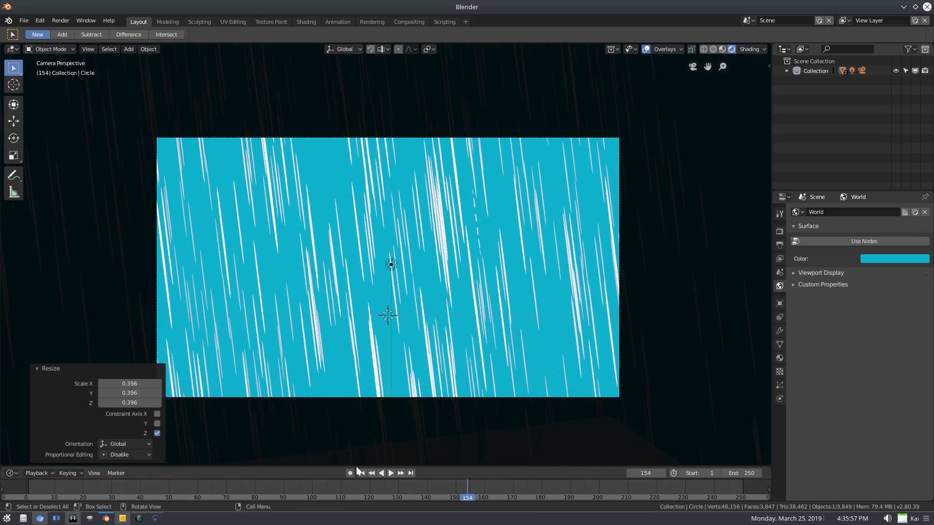
key("shift+Left")
left_click(646, 49)
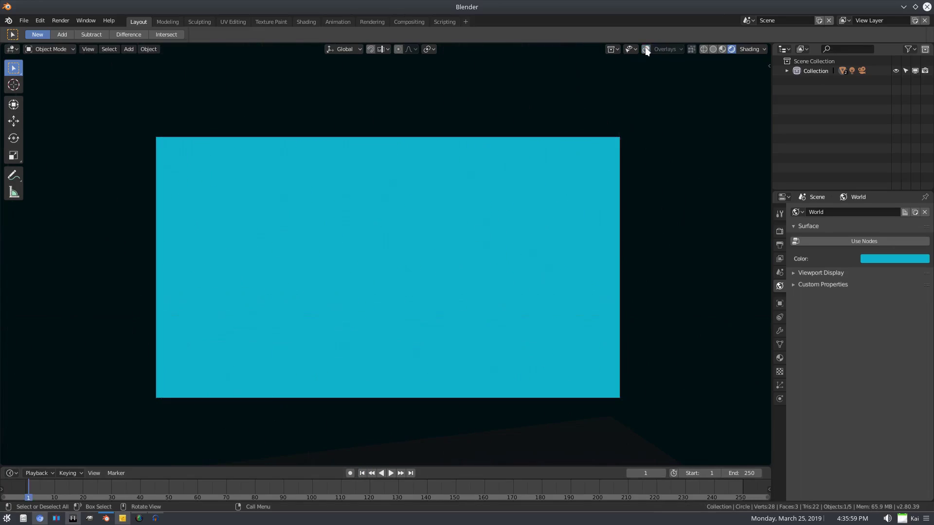
left_click(389, 472)
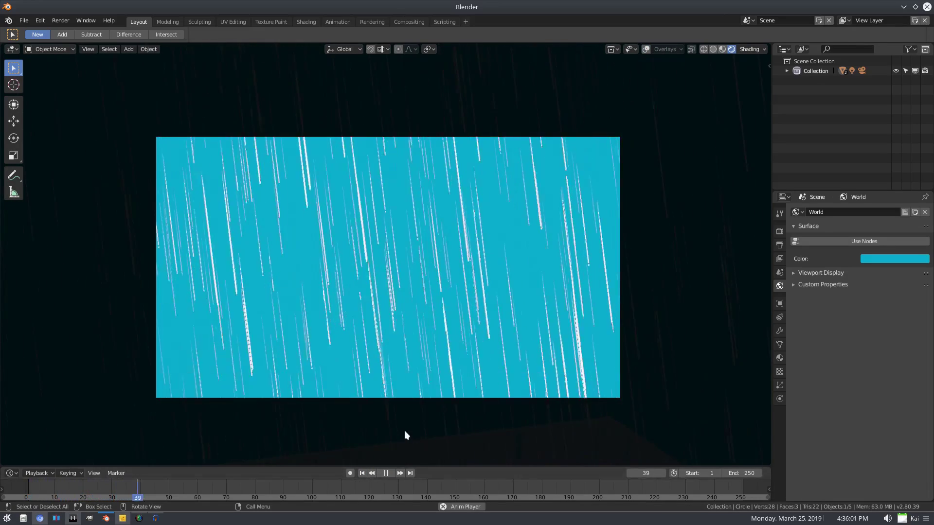
scroll(405, 430, "up", 1)
scroll(405, 431, "down", 1)
Scale the streak circle by about 1.361 along global Z while the animation plays
key("KP_0")
scroll(404, 430, "down", 3)
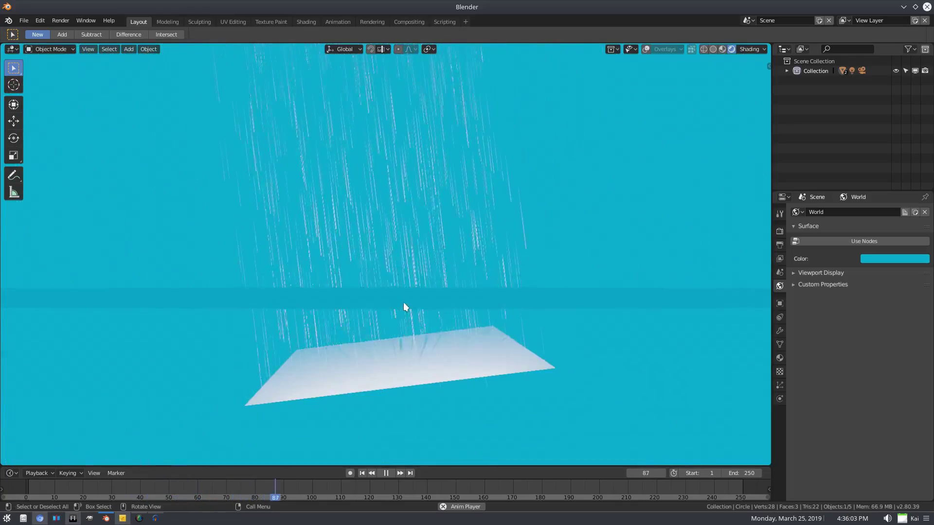
key("s")
key("z")
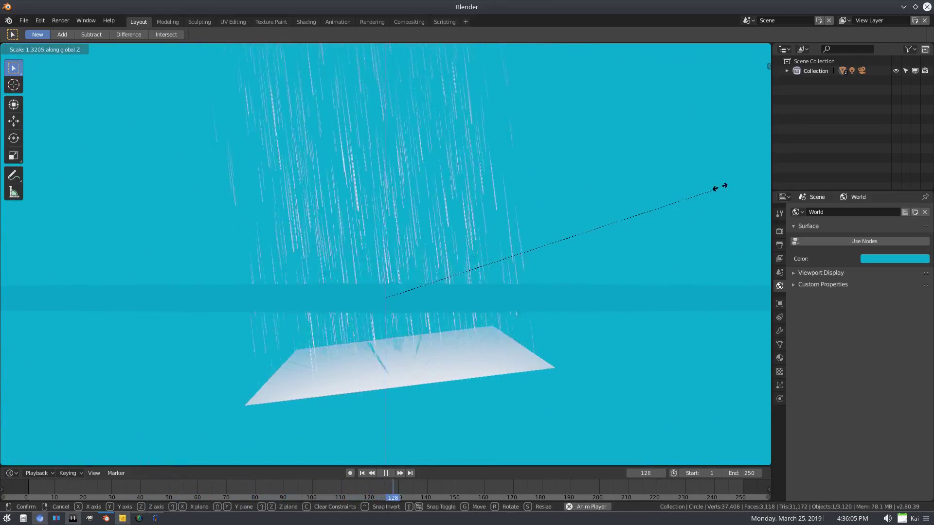
left_click(726, 180)
Return to the camera view, stop the playback and go to frame 127
key("KP_0")
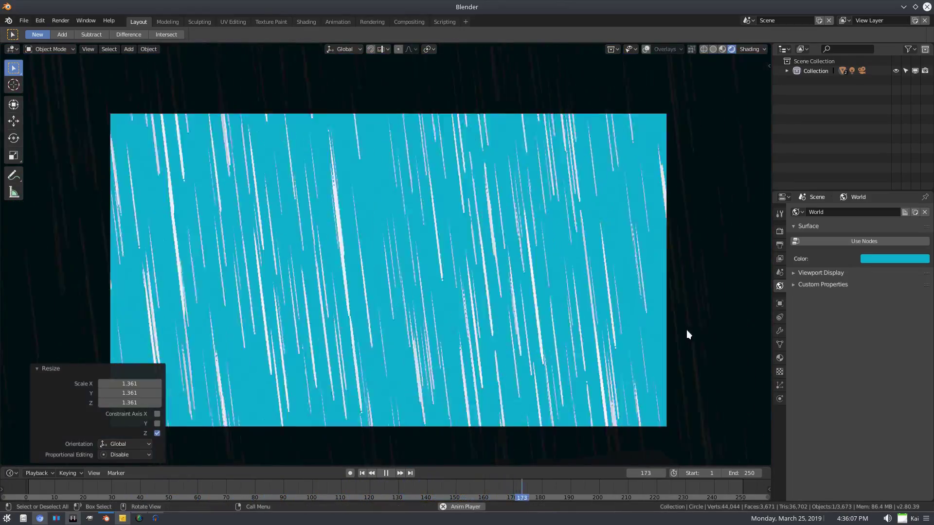
scroll(685, 332, "down", 1)
scroll(684, 332, "up", 1)
left_click(386, 473)
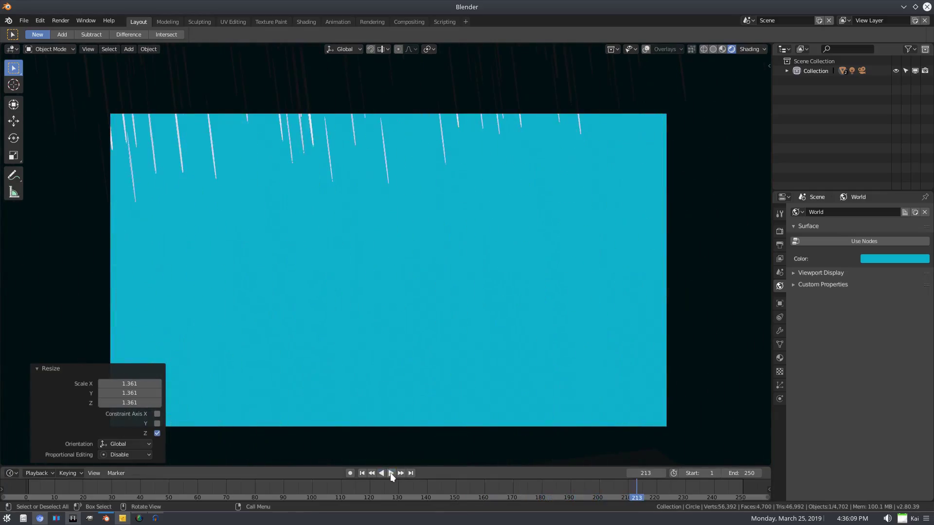
left_click(388, 485)
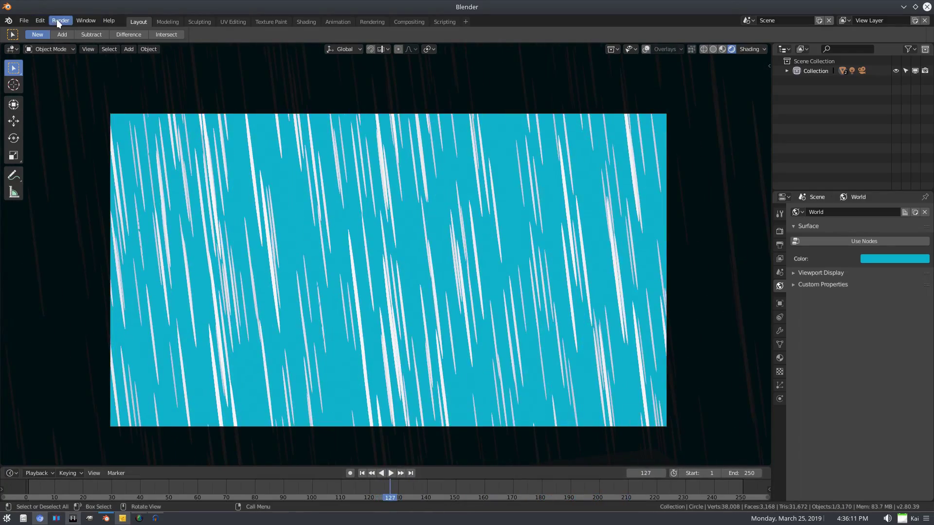
Render the current frame, examine the resulting image up close and close the render window
left_click(59, 22)
key("F12")
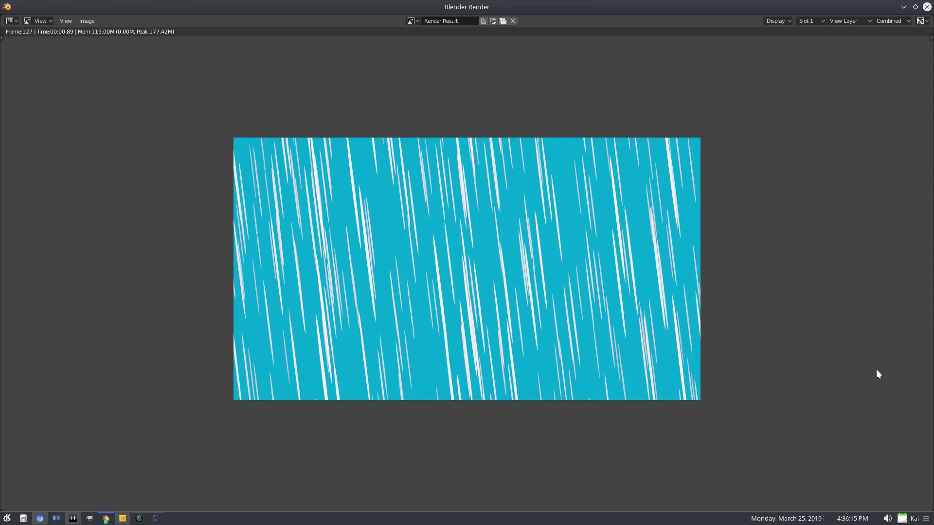
scroll(877, 369, "up", 1)
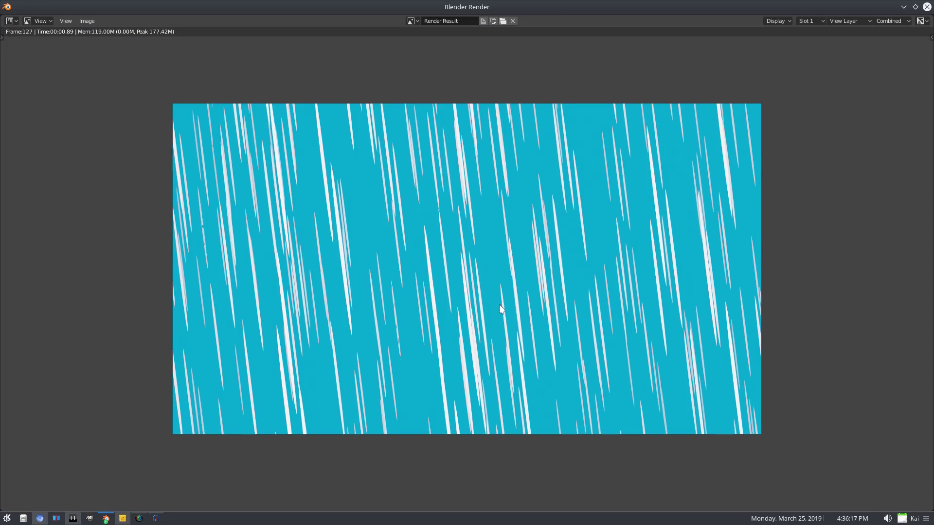
scroll(500, 306, "up", 1)
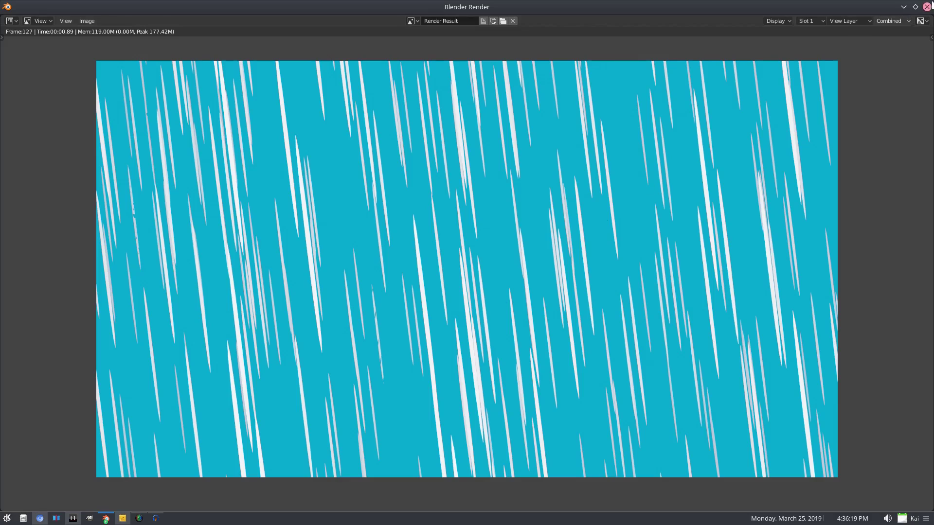
key("Escape")
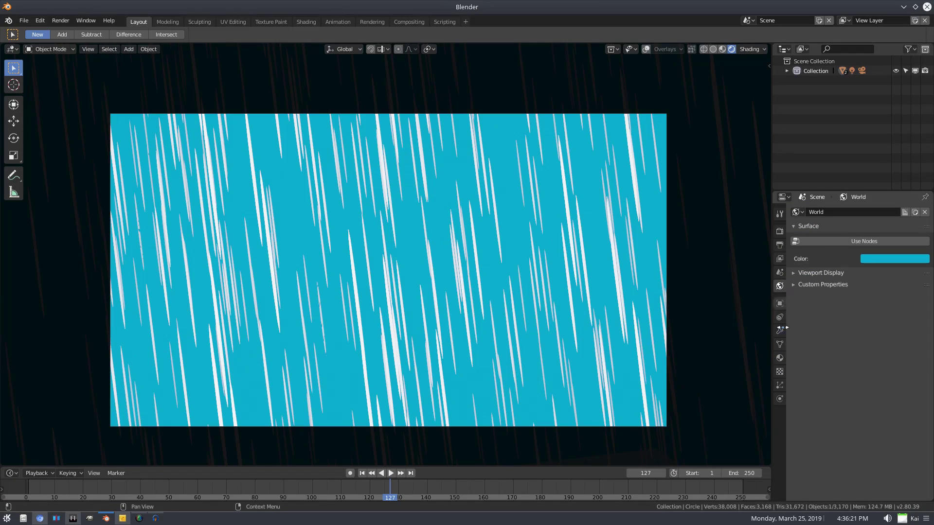
left_click(780, 359)
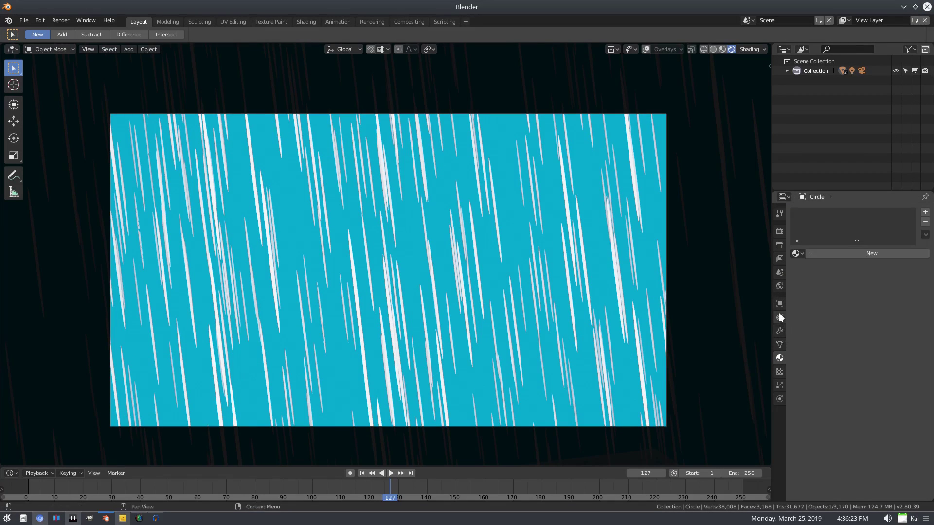
left_click(781, 289)
left_click(868, 258)
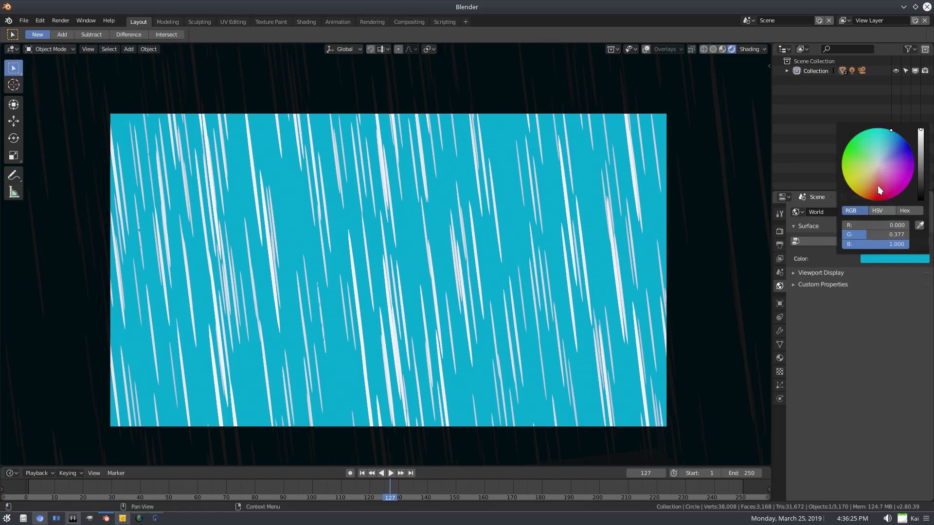
Enable Bloom in the render settings with Threshold 2.735, Knee 0.887 and Radius 2.145
left_click(780, 232)
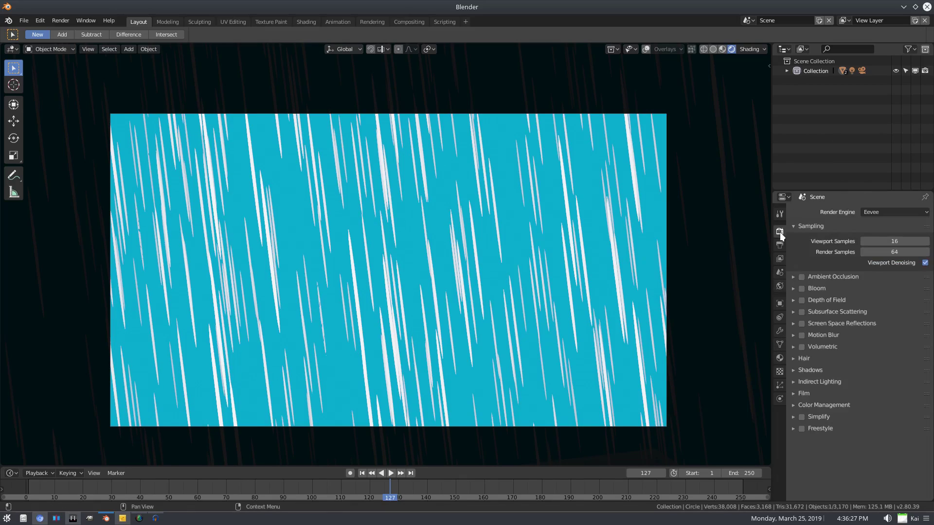
left_click(802, 288)
left_click(792, 289)
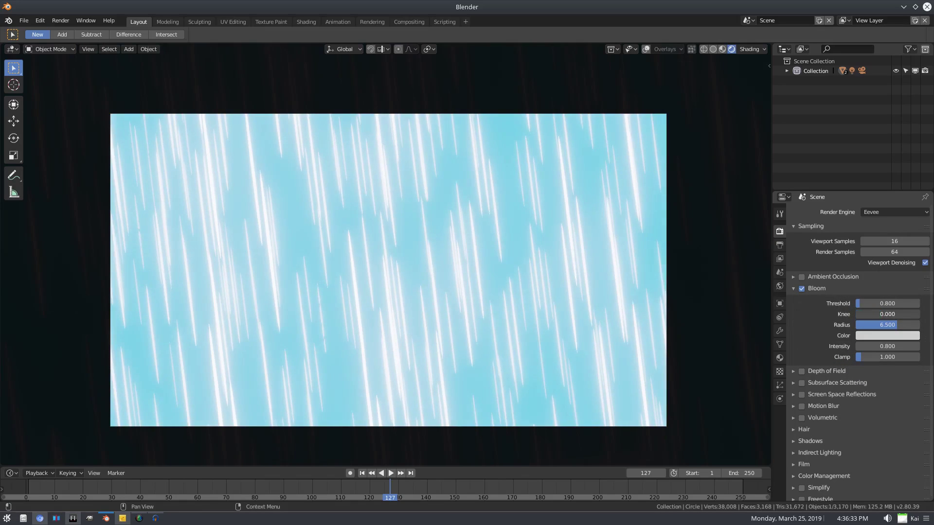
left_click_drag(889, 325, 916, 303)
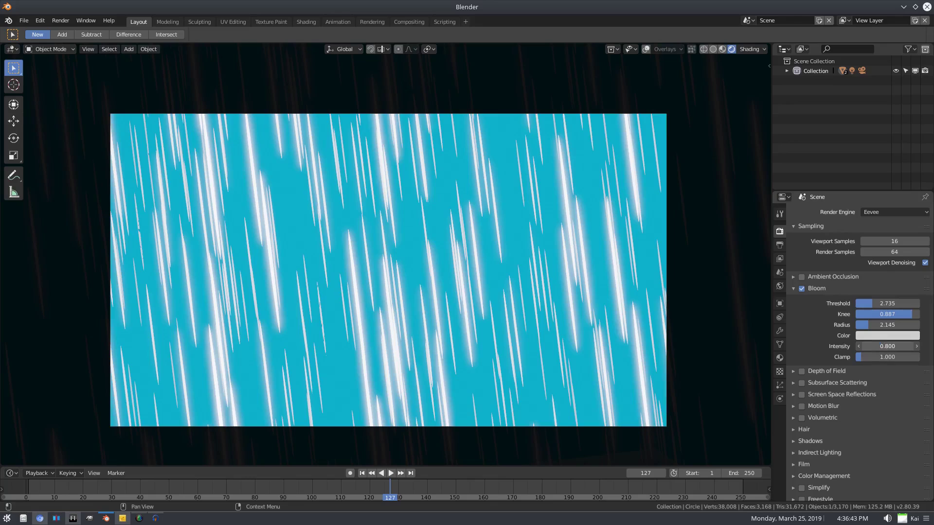
Set the Bloom radius to 5.855, its color to pale cyan (R 0.489, G 0.887, B 1.000) and its intensity to 0.160
left_click_drag(887, 346, 846, 345)
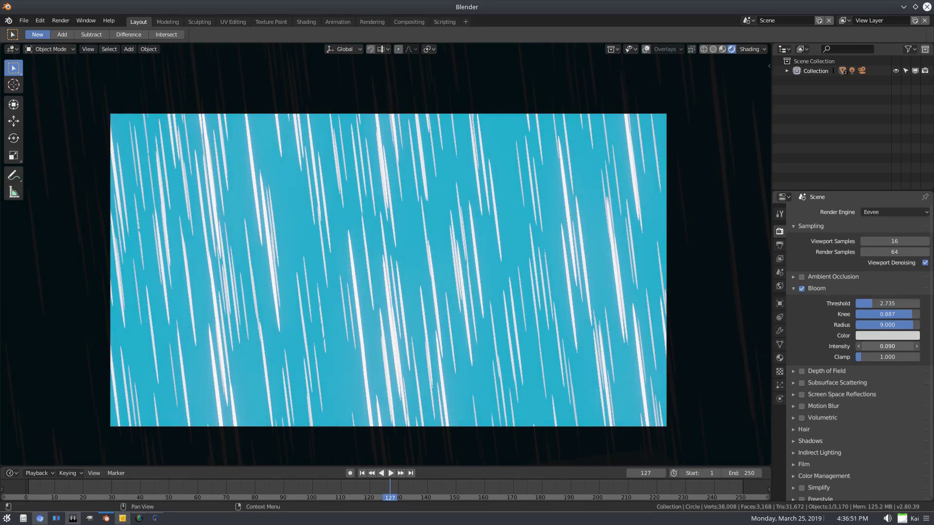
left_click_drag(908, 326, 893, 325)
left_click(895, 336)
mouse_move(869, 241)
left_mouse_down()
mouse_move(876, 205)
mouse_move(867, 204)
left_mouse_up()
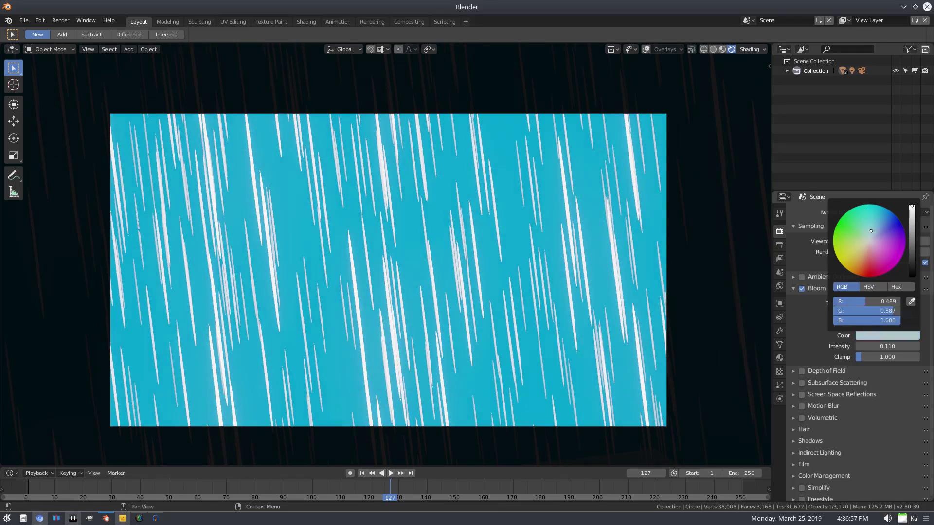
left_click_drag(875, 346, 898, 346)
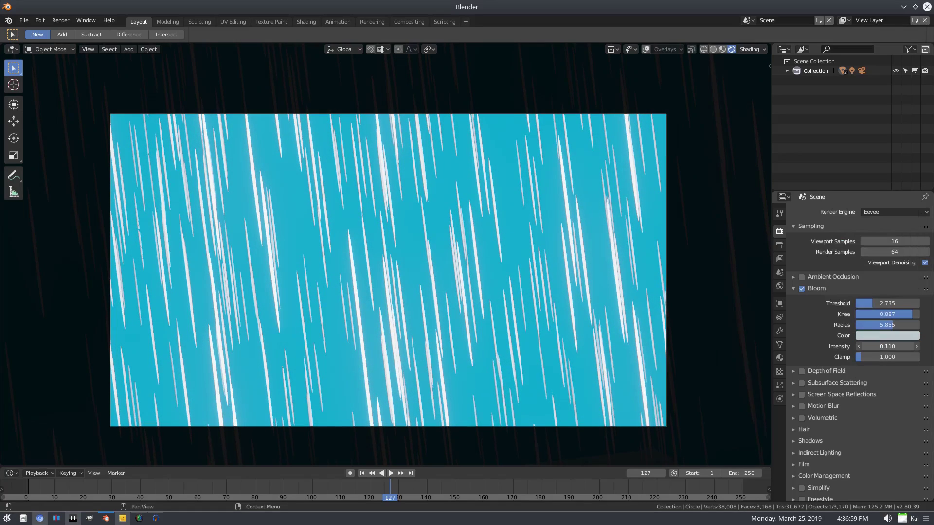
left_click_drag(887, 346, 881, 346)
scroll(803, 379, "down", 1)
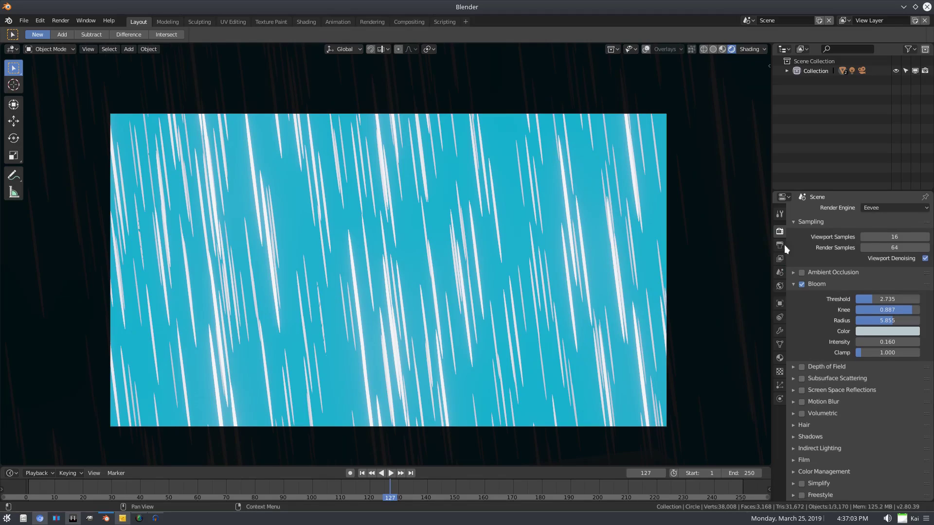
Set the Film alpha mode to Transparent in the render settings
left_click(794, 285)
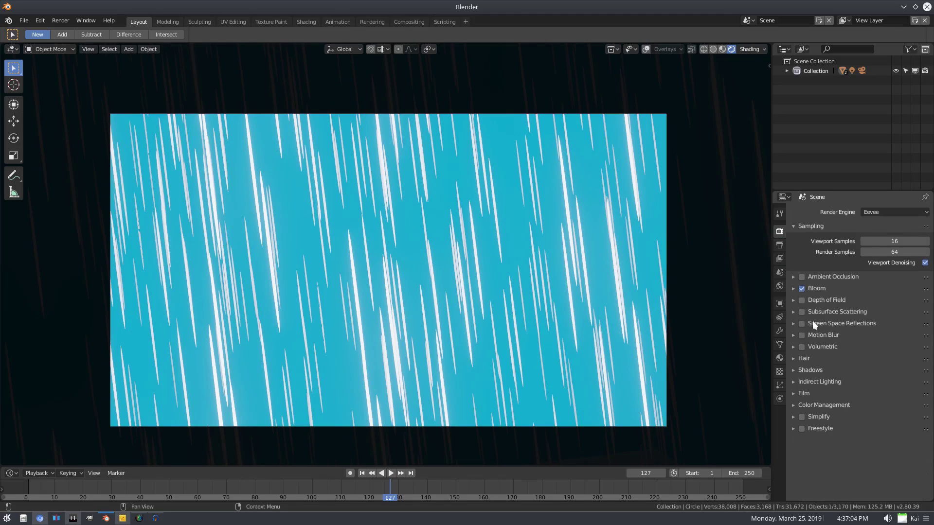
left_click(794, 394)
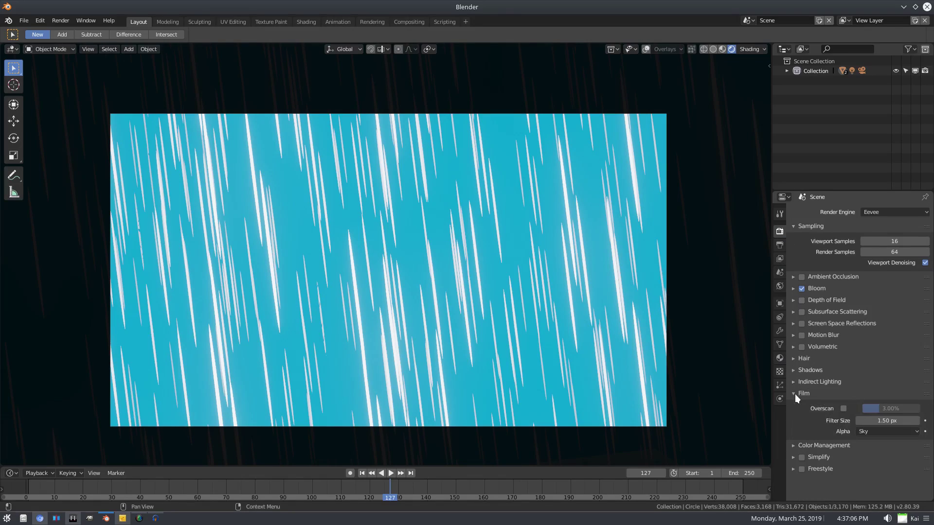
left_click(884, 432)
left_click(883, 410)
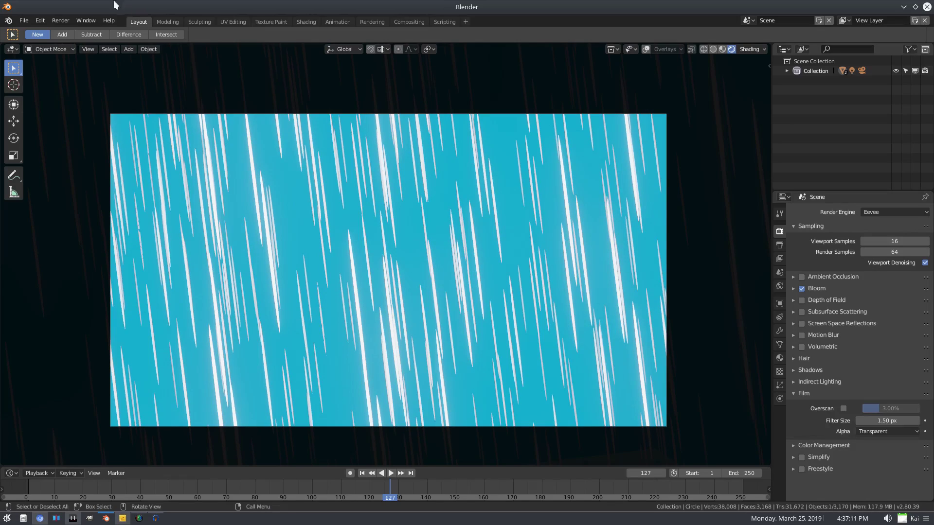
Render the current frame with the transparent film setting, look over the whole image and close the render window
left_click(62, 22)
left_click(67, 31)
key("F12")
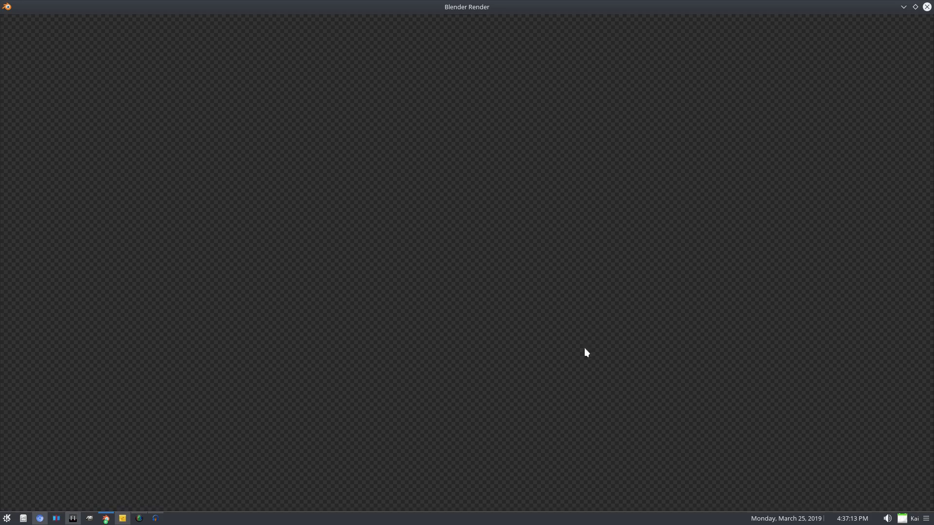
scroll(641, 280, "down", 2)
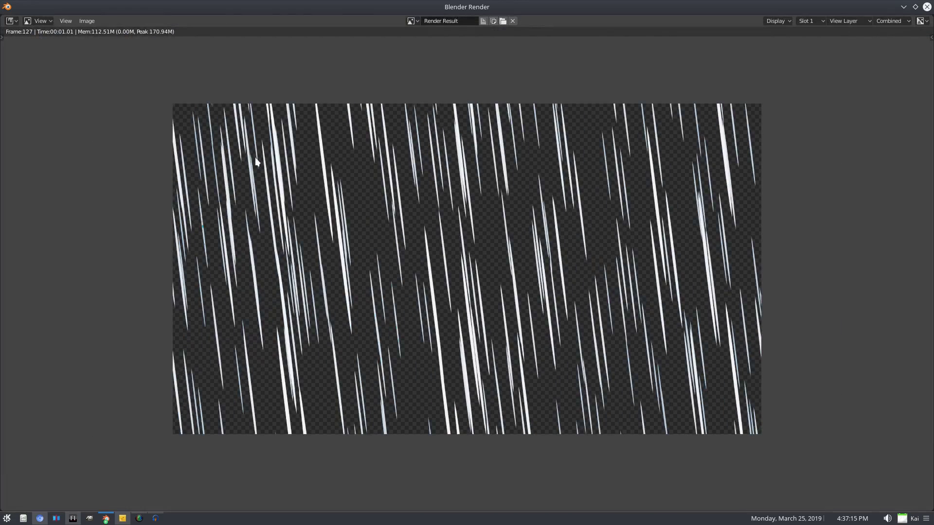
scroll(361, 165, "down", 2)
scroll(370, 165, "up", 3)
scroll(437, 222, "down", 2)
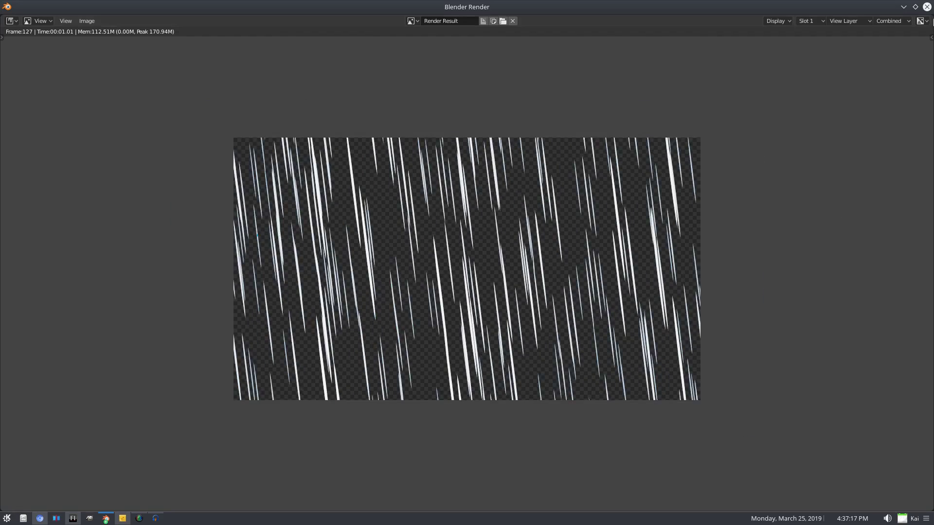
left_click(927, 6)
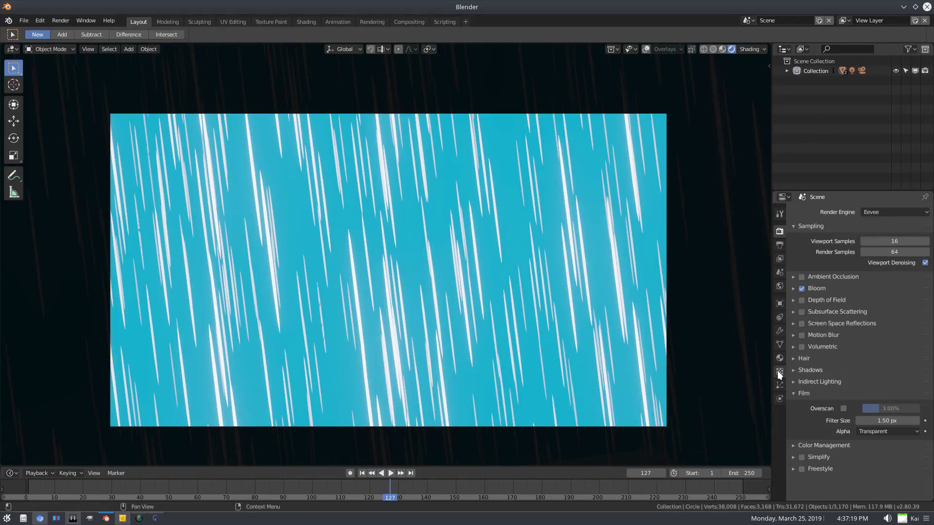
Check the circle's material settings, return to the render settings and choose the Film alpha mode again
left_click(780, 330)
left_click(781, 353)
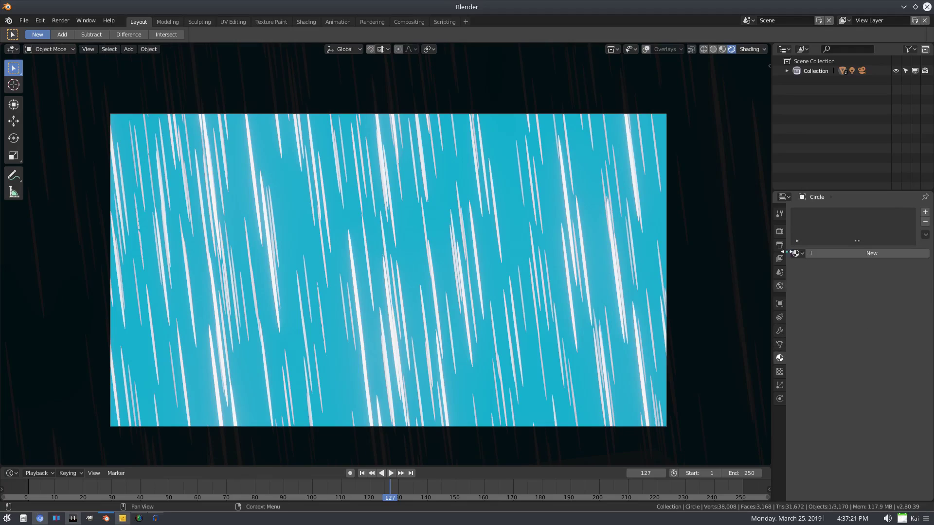
left_click(781, 231)
left_click(887, 432)
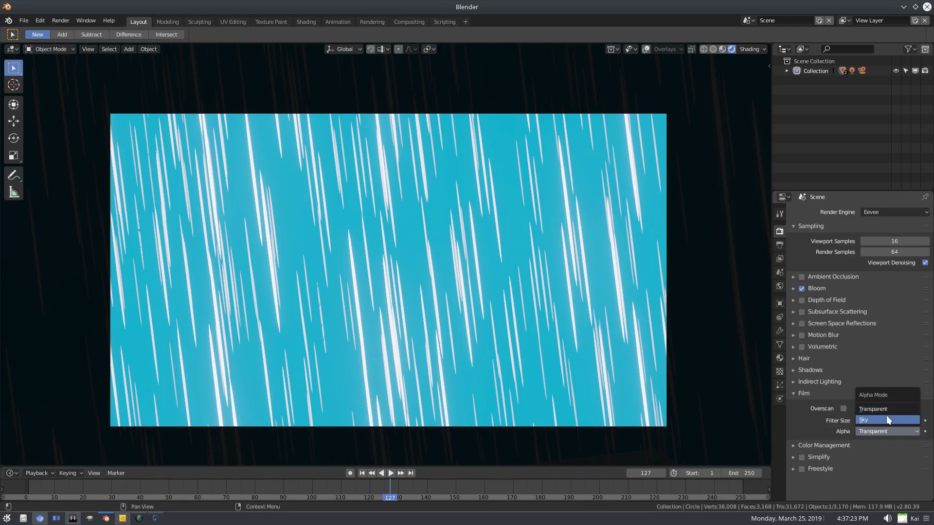
left_click(886, 406)
left_click(798, 394)
Set the Color Management view transform to Film
left_click(815, 404)
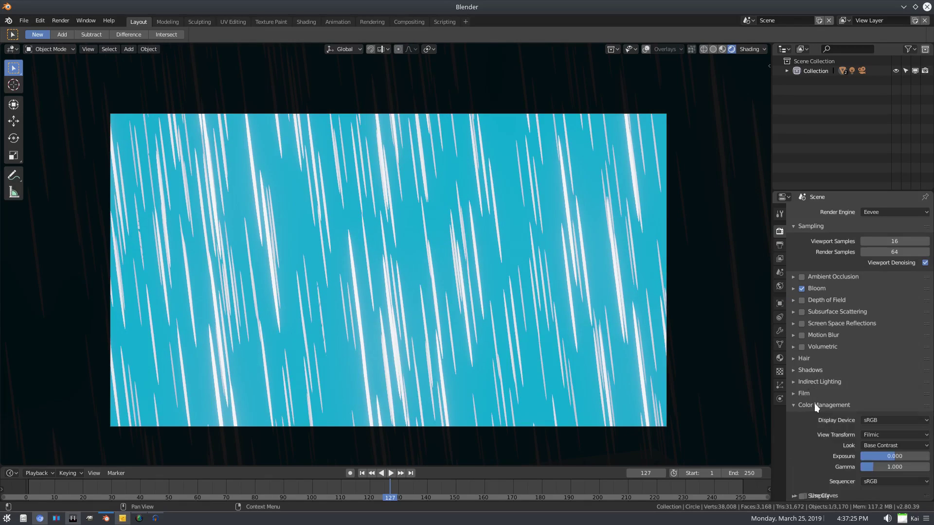
left_click(883, 435)
left_click(877, 392)
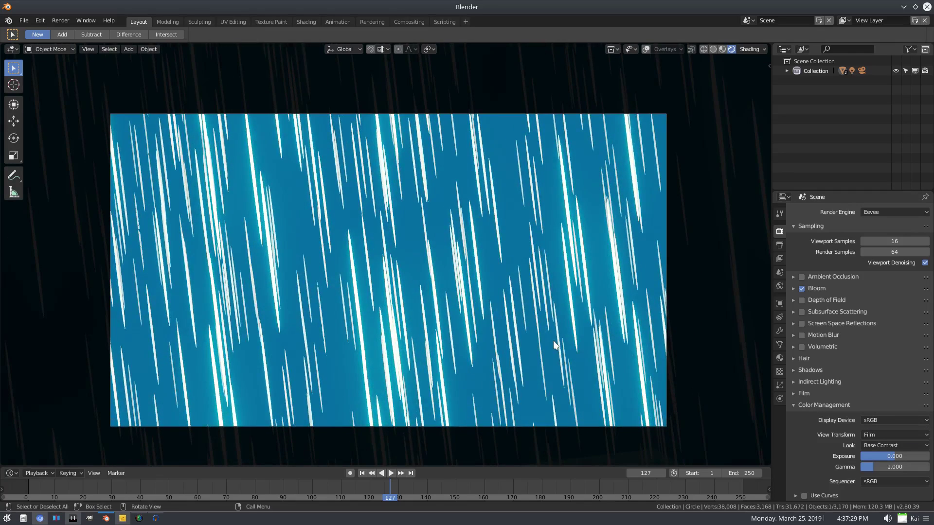
Change the Bloom color to a stronger pale blue with R 0.340, G 0.627 and B 1.000
left_click(818, 287)
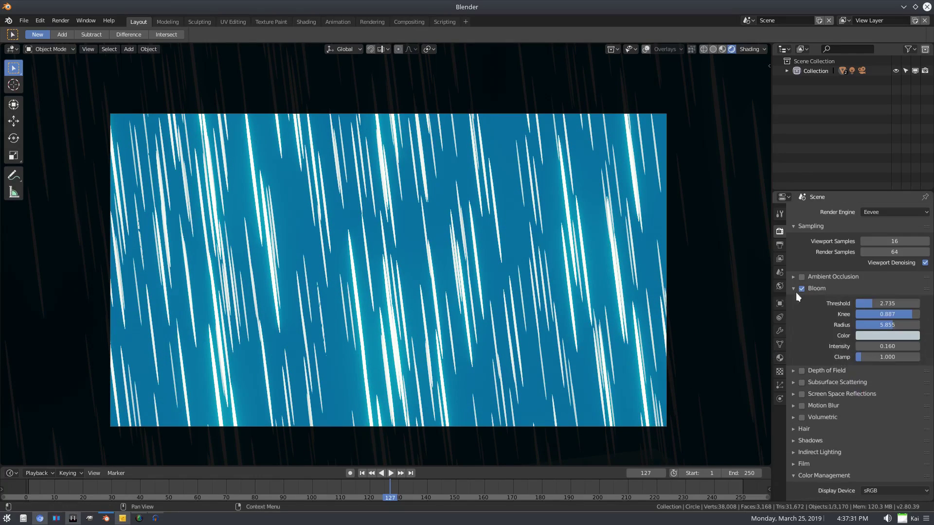
left_click(866, 336)
mouse_move(870, 232)
left_mouse_down()
mouse_move(878, 238)
mouse_move(876, 229)
left_mouse_up()
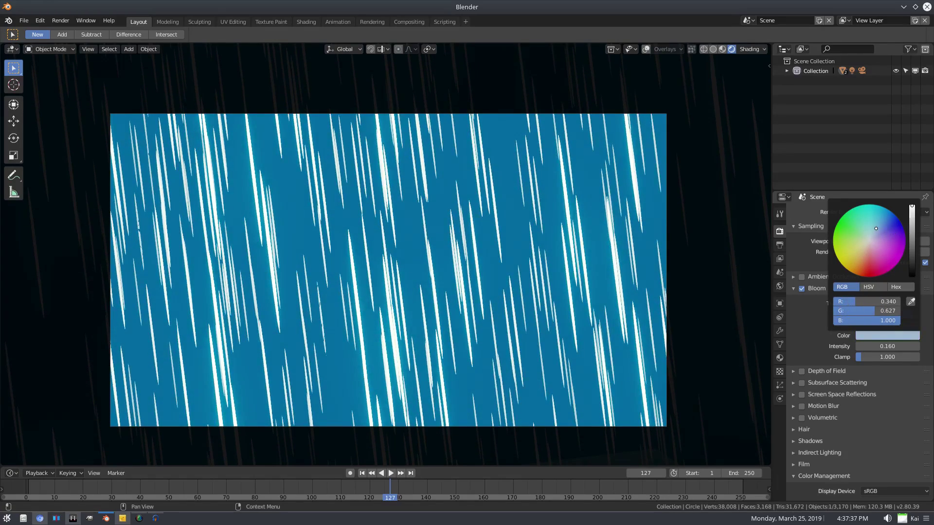
scroll(466, 359, "down", 4)
scroll(466, 359, "up", 4)
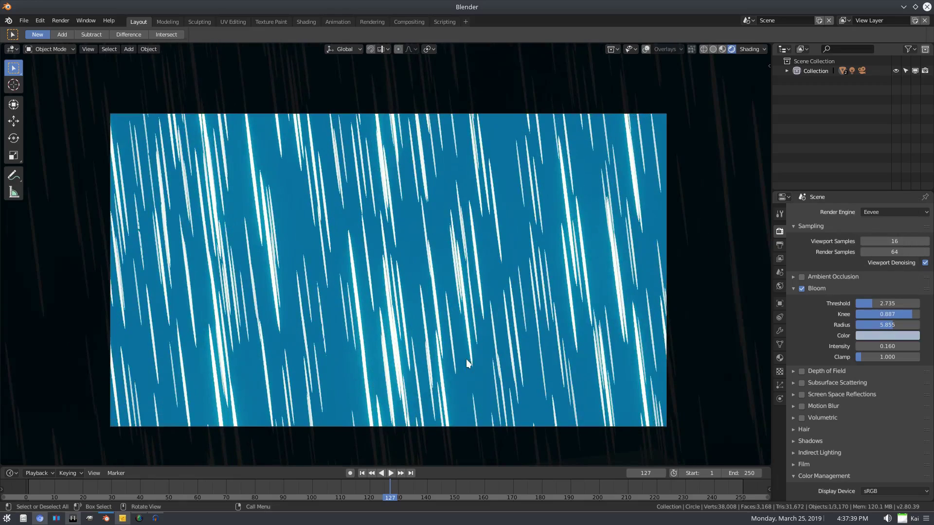
Try the Default view transform in Color Management and view the camera frame with it
scroll(482, 371, "down", 1)
scroll(881, 392, "down", 3)
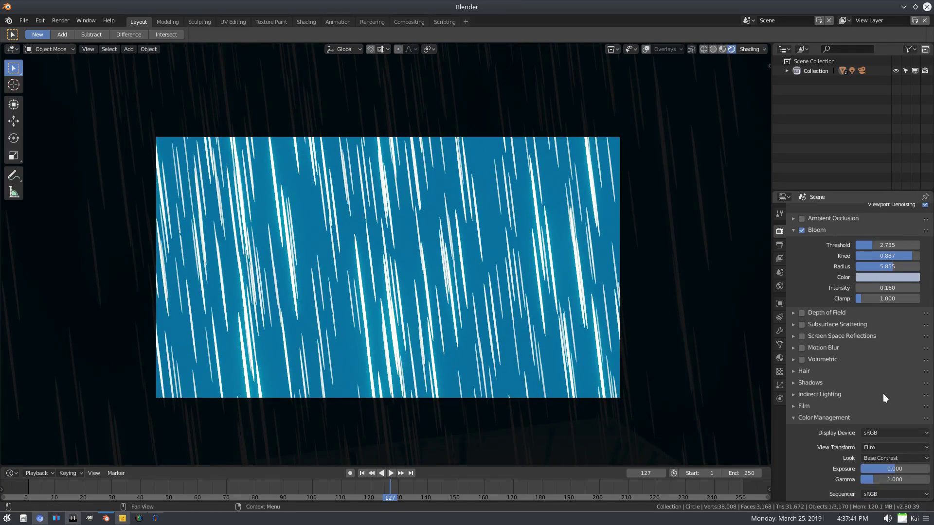
left_click(903, 448)
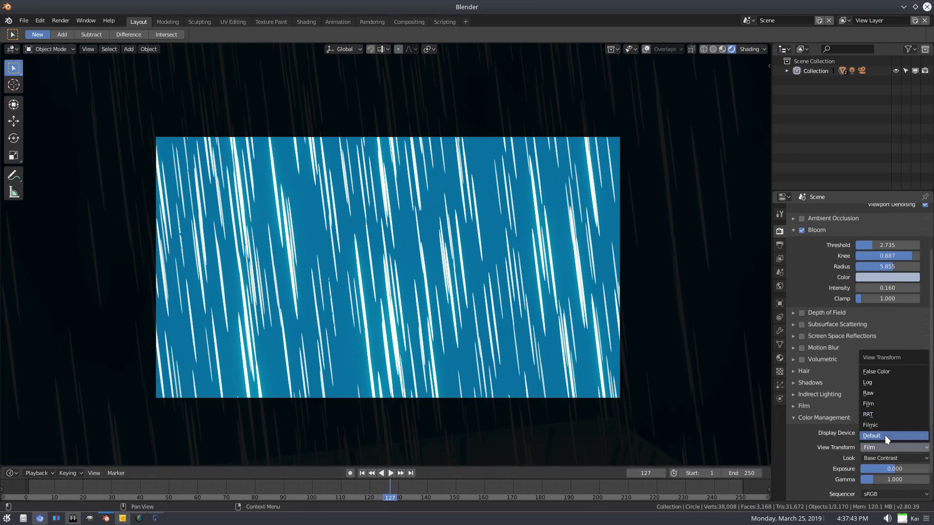
left_click(882, 436)
scroll(408, 356, "down", 1)
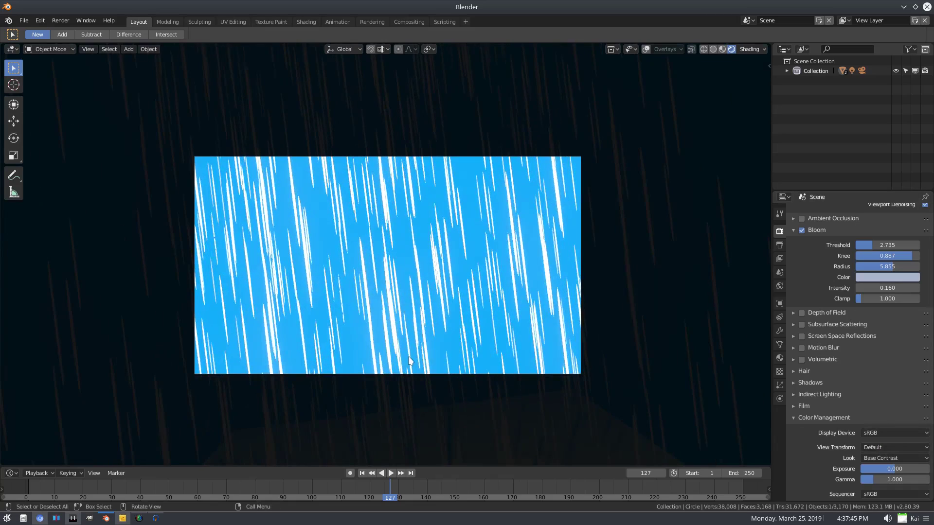
Set the Color Management view transform to Filmic
left_click(876, 448)
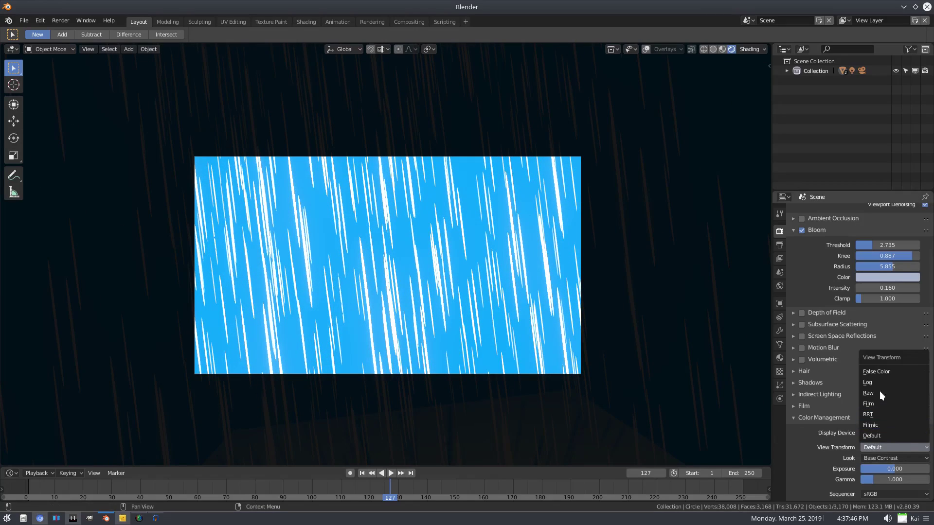
left_click(884, 425)
scroll(547, 375, "up", 2)
Go back to frame 1 and play the streak animation in the rendered camera view
left_click(362, 473)
scroll(393, 449, "down", 1)
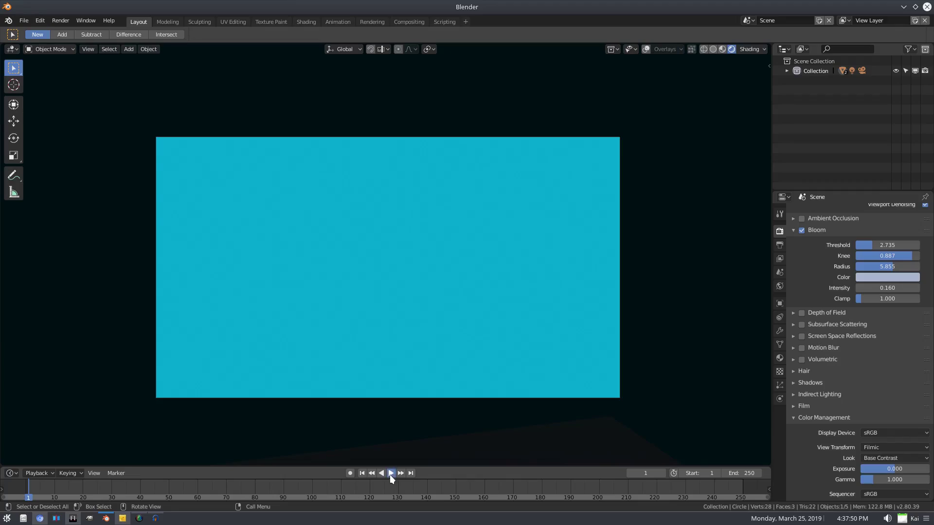
left_click(390, 474)
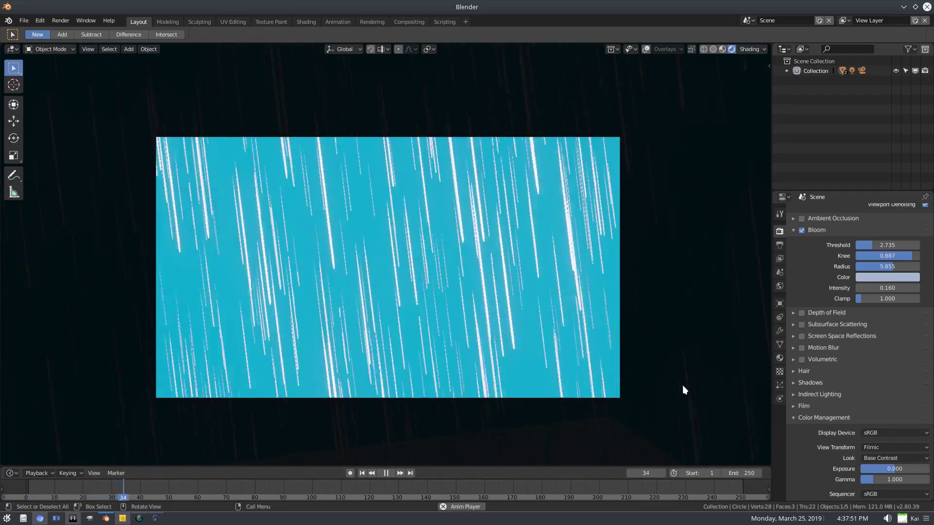